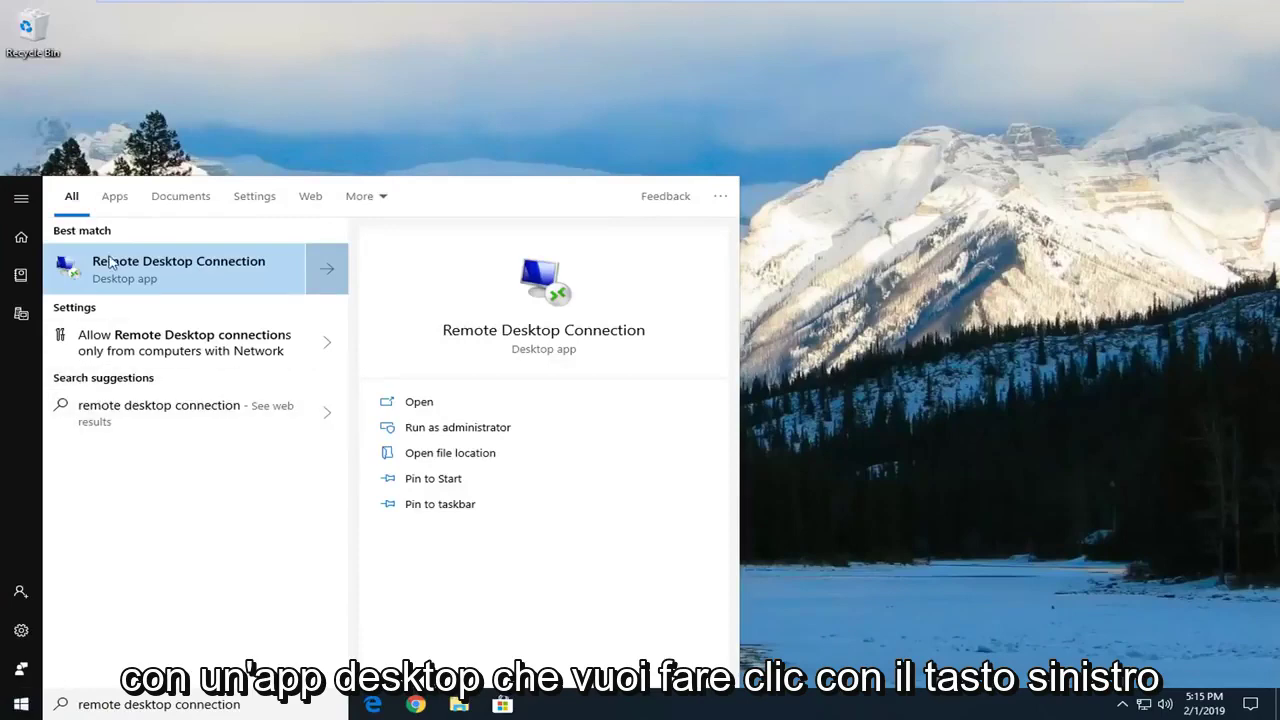
- Open Remote Desktop Connection with its full options and make sure "Reconnect if the connection is dropped" is enabled under Experience
click(110, 263)
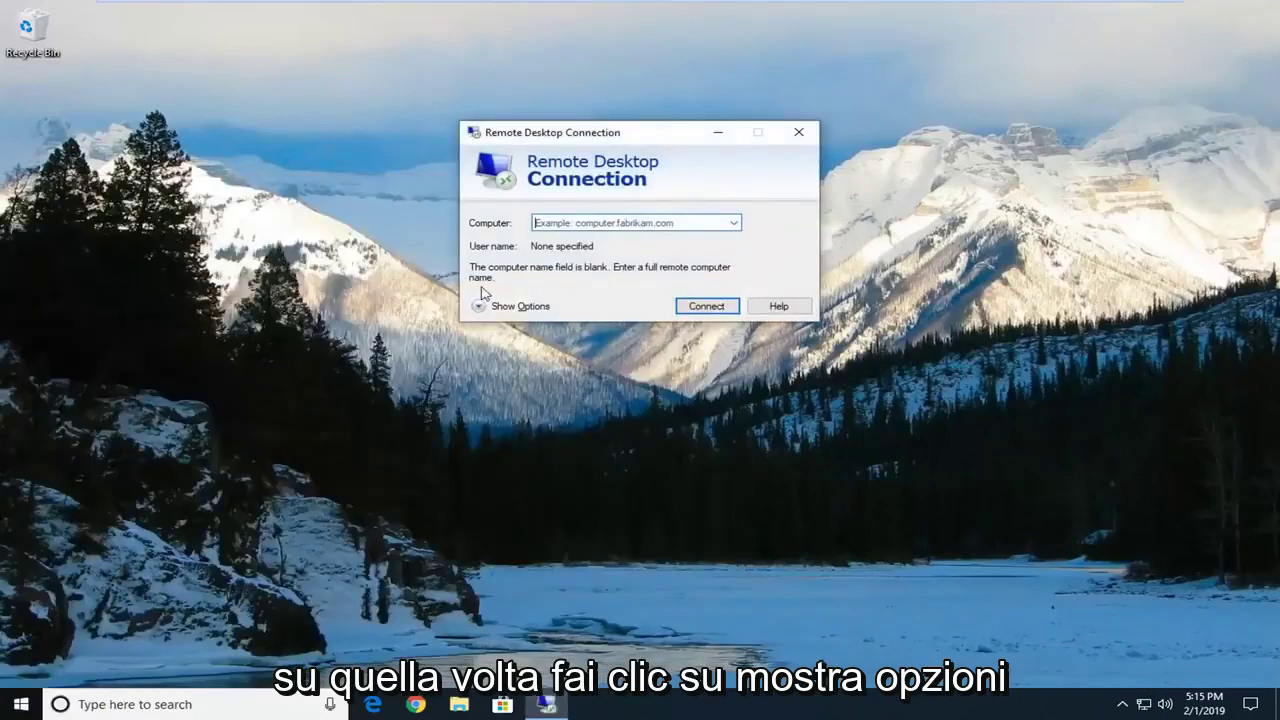
click(505, 308)
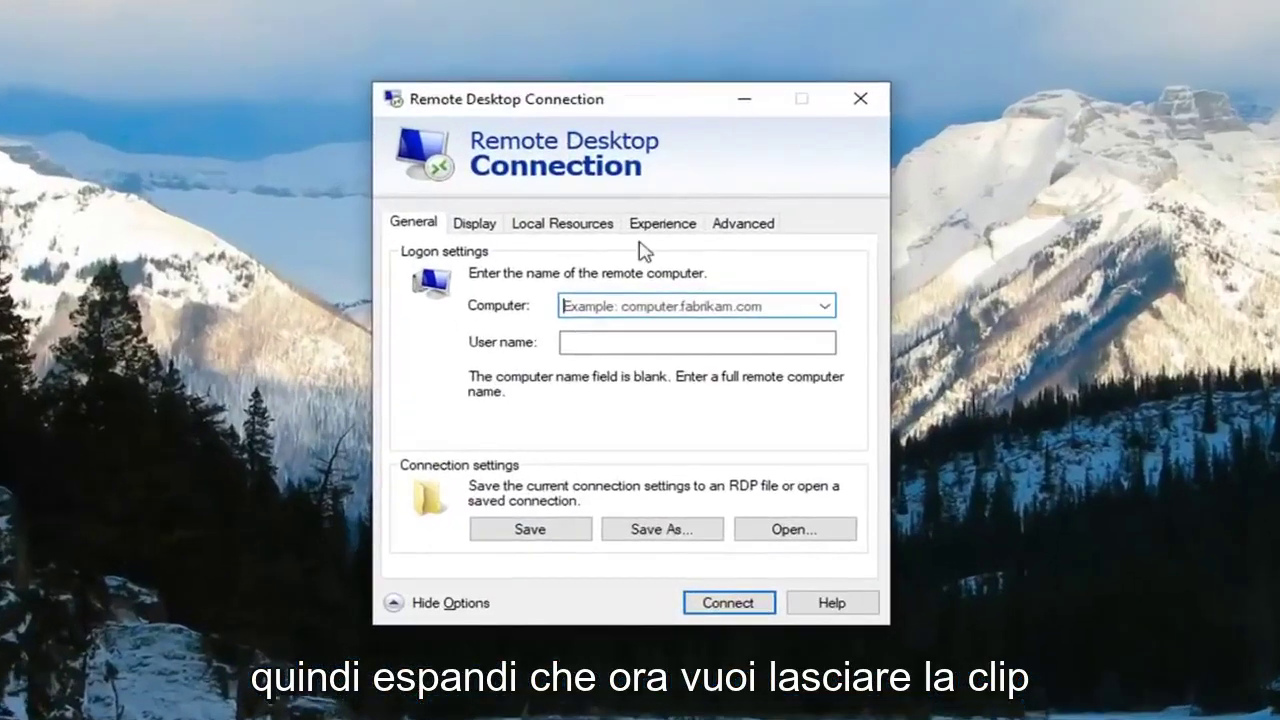
click(650, 220)
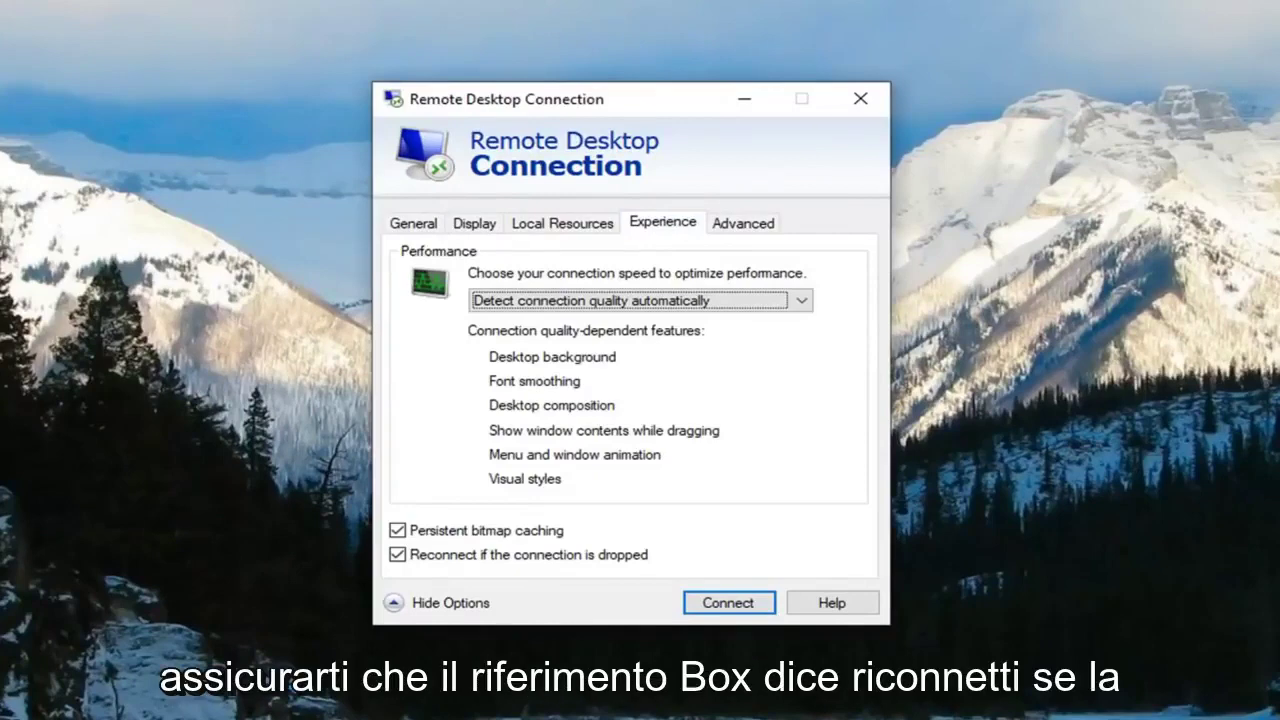
click(527, 558)
click(398, 556)
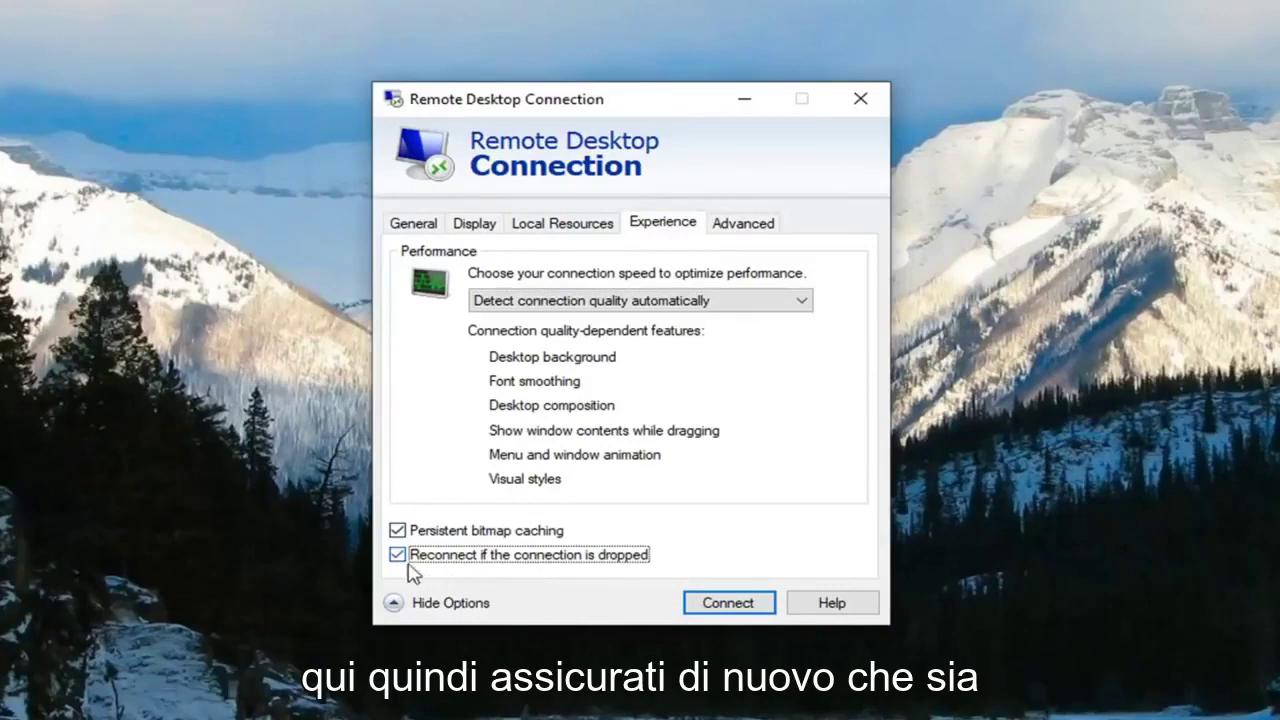
- Try to connect without a computer name, and close Remote Desktop Connection after viewing the General logon settings
click(720, 606)
click(885, 430)
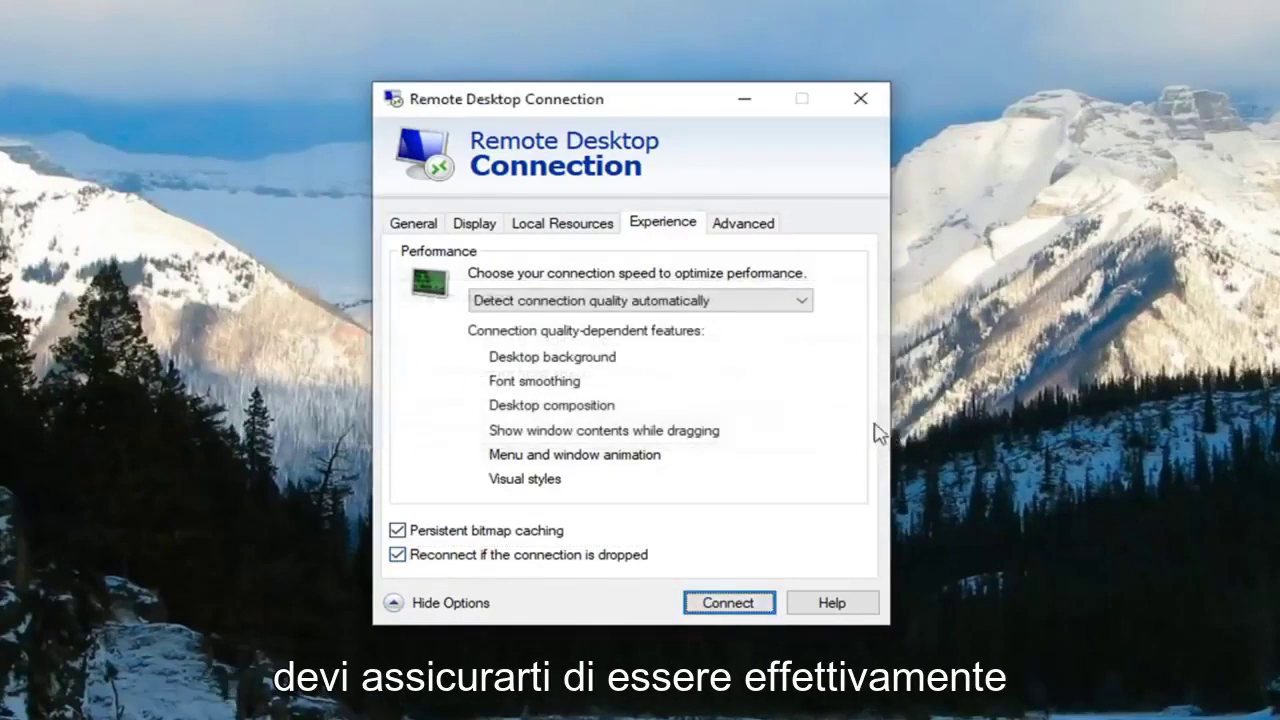
click(415, 228)
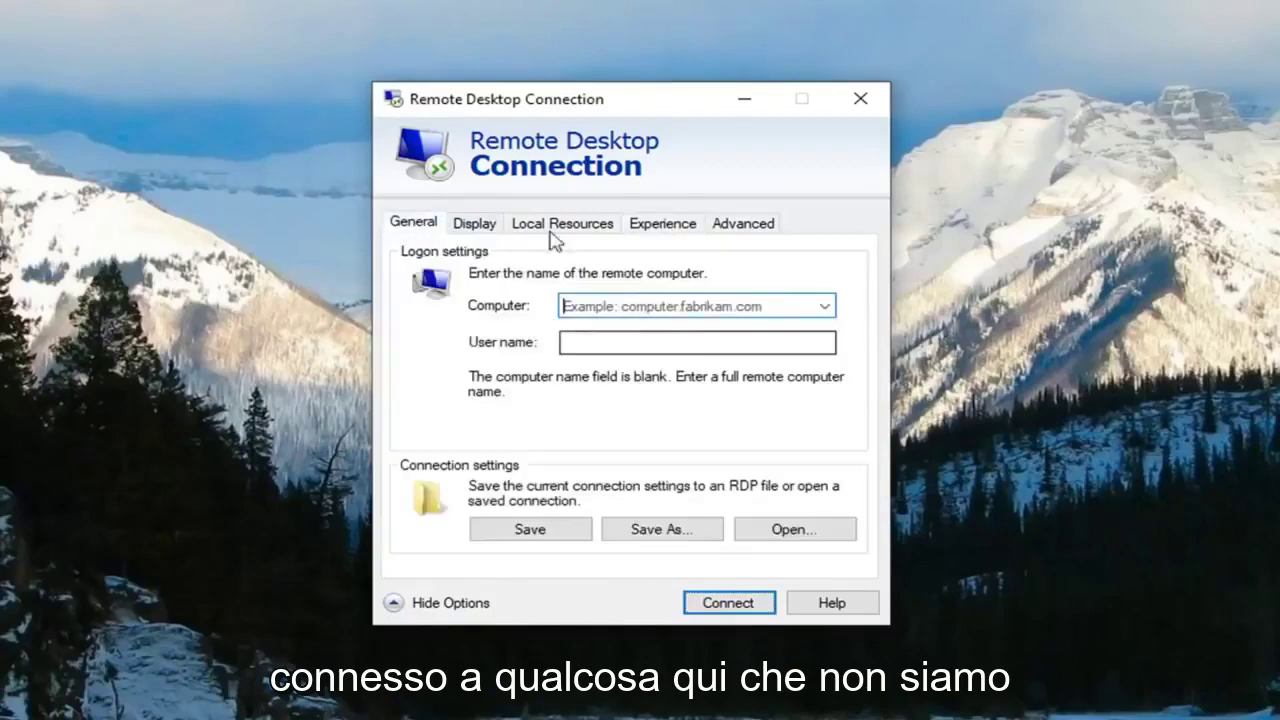
click(650, 226)
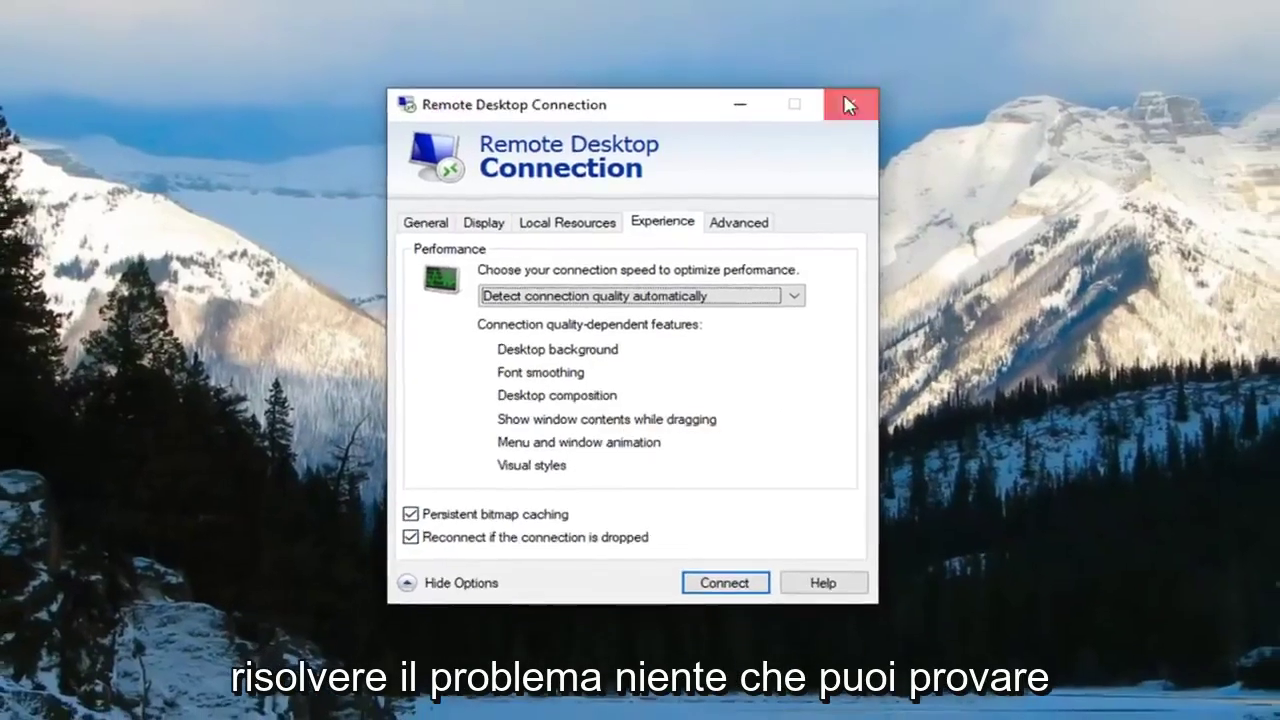
click(857, 99)
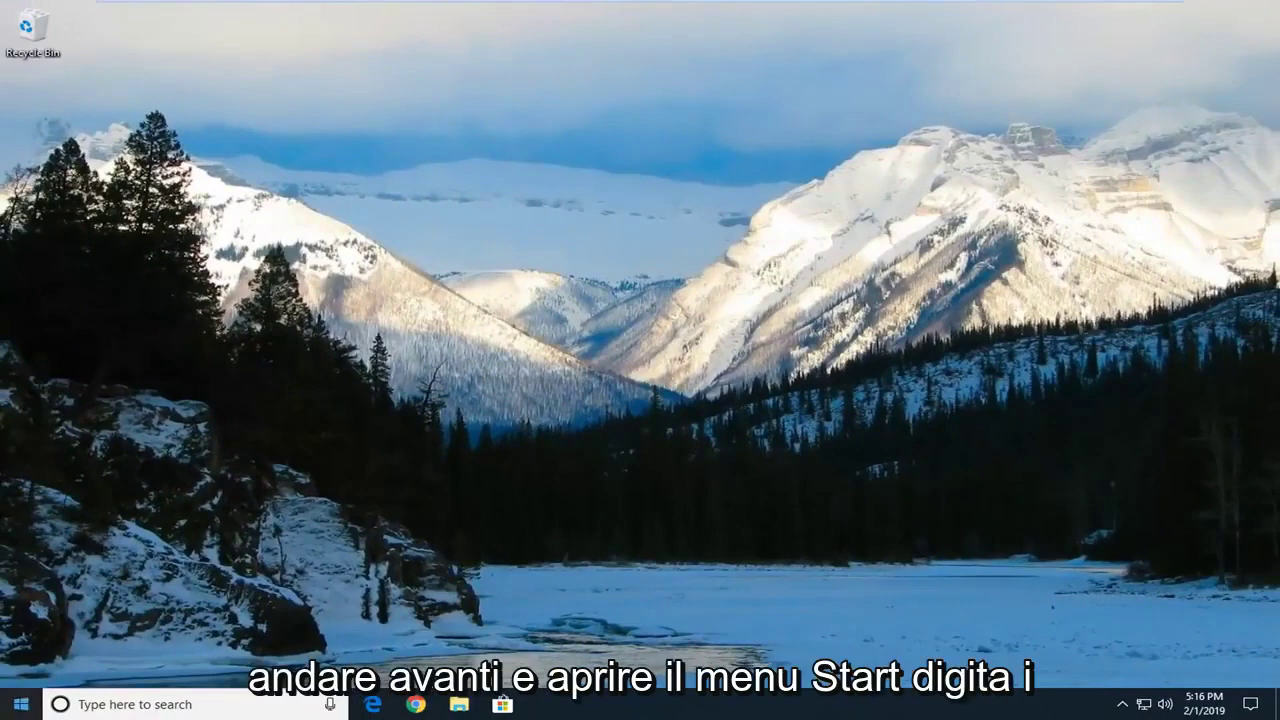
- Search for "group policy" to open the Local Group Policy Editor, and enlarge its window and console tree
click(12, 706)
text(group policy)
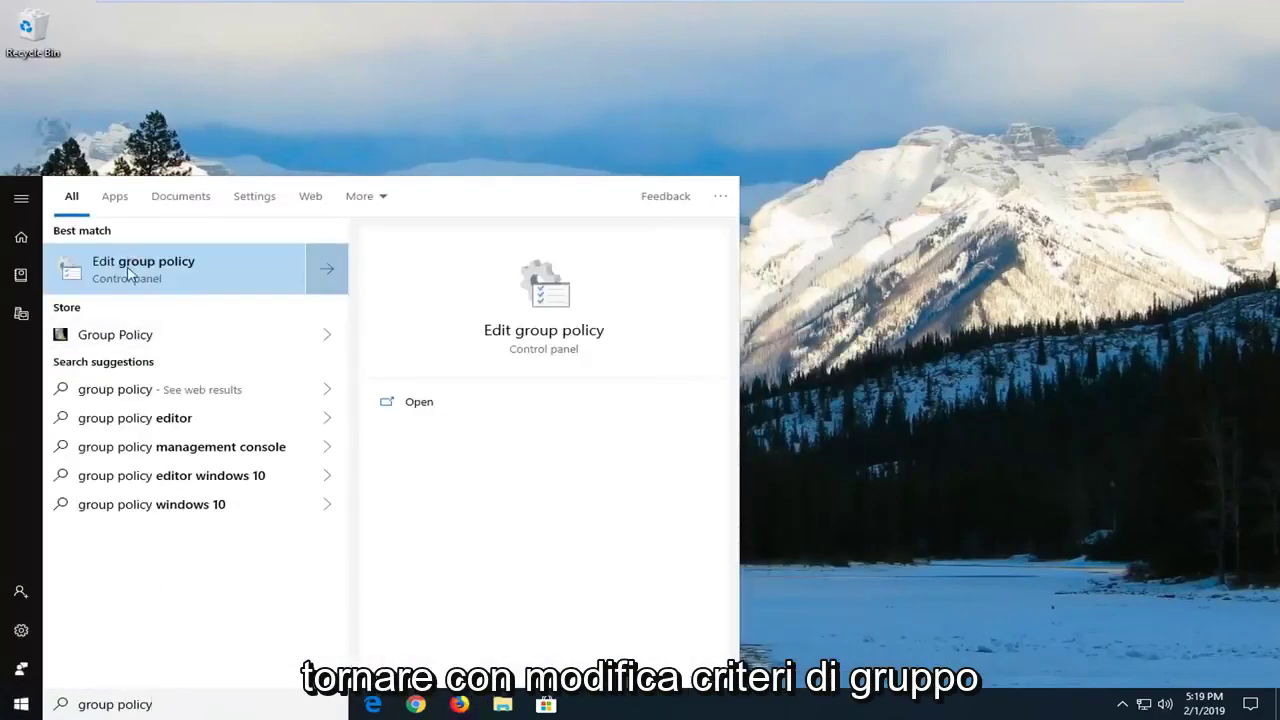
click(127, 270)
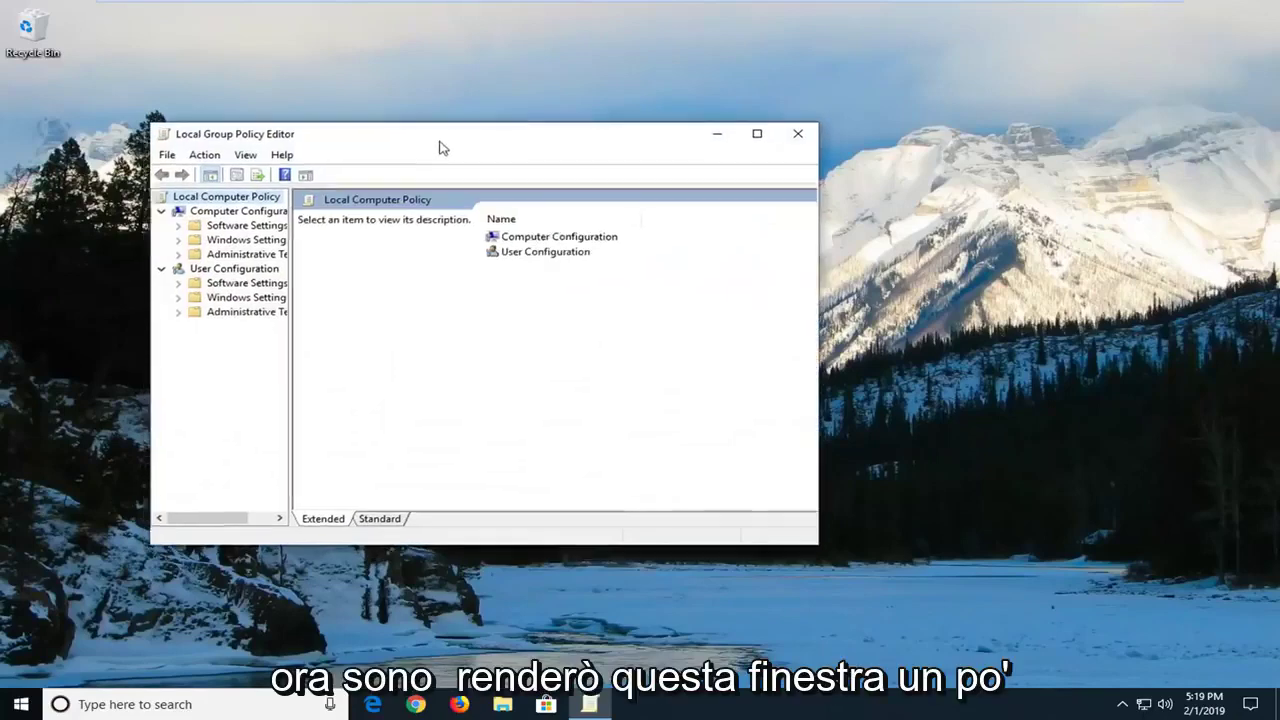
drag(443, 146, 559, 87)
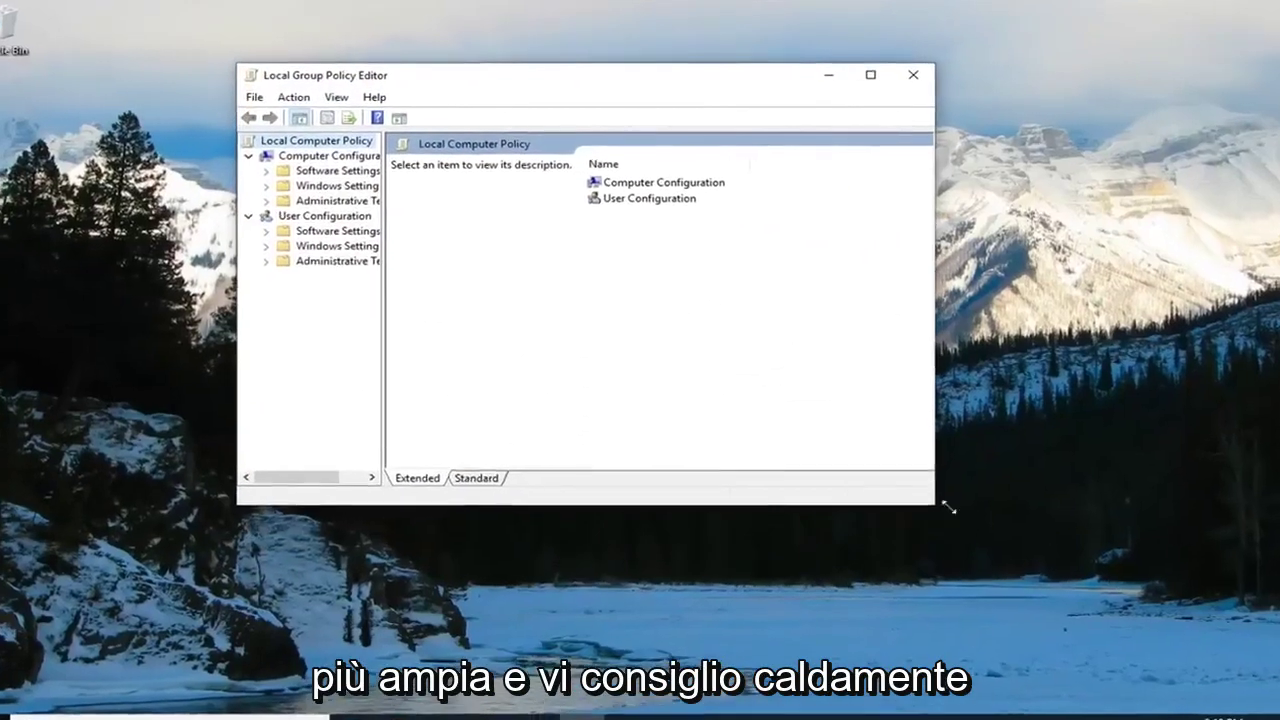
drag(930, 489, 1100, 564)
drag(339, 299, 524, 307)
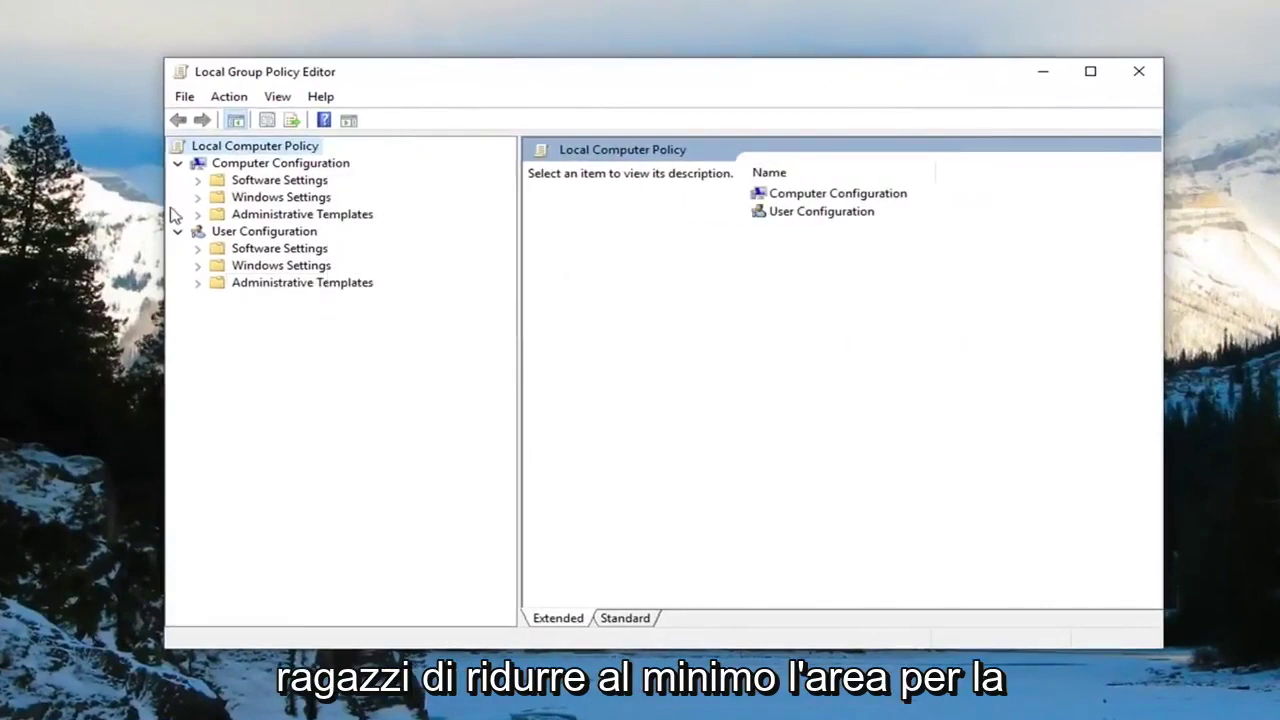
- Collapse the User Configuration branch in the console tree
click(240, 232)
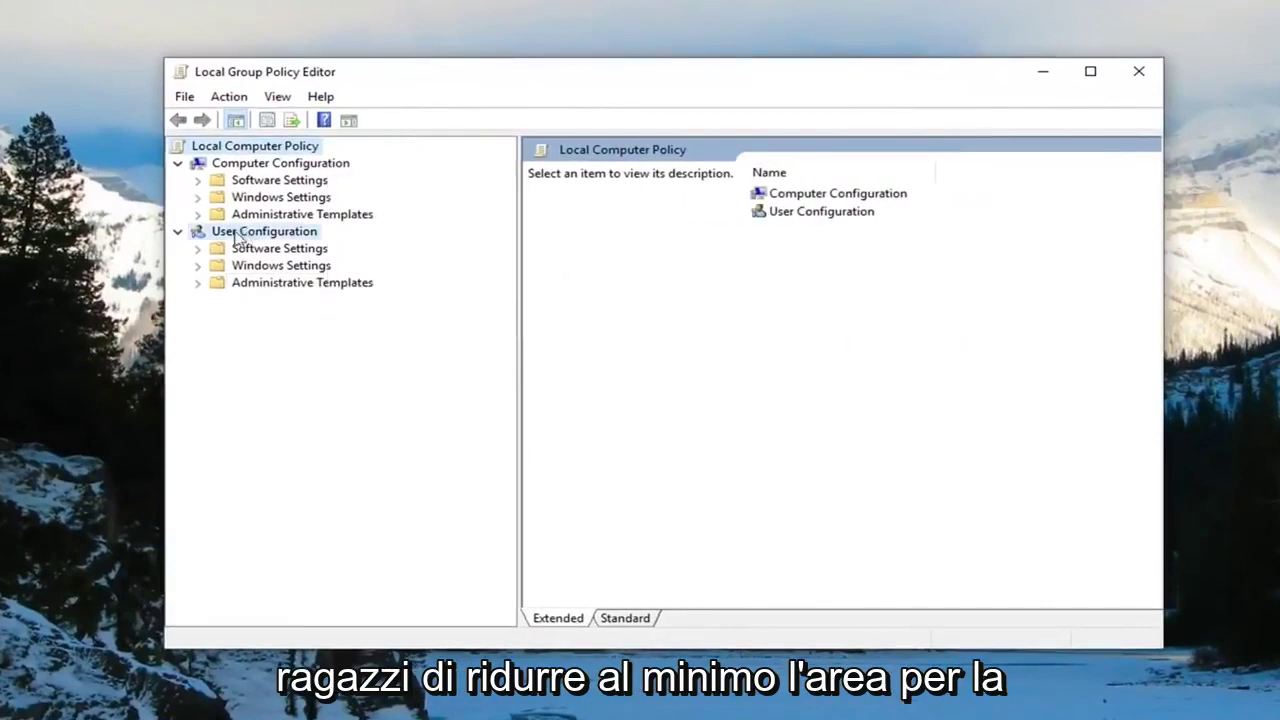
click(178, 232)
click(178, 232)
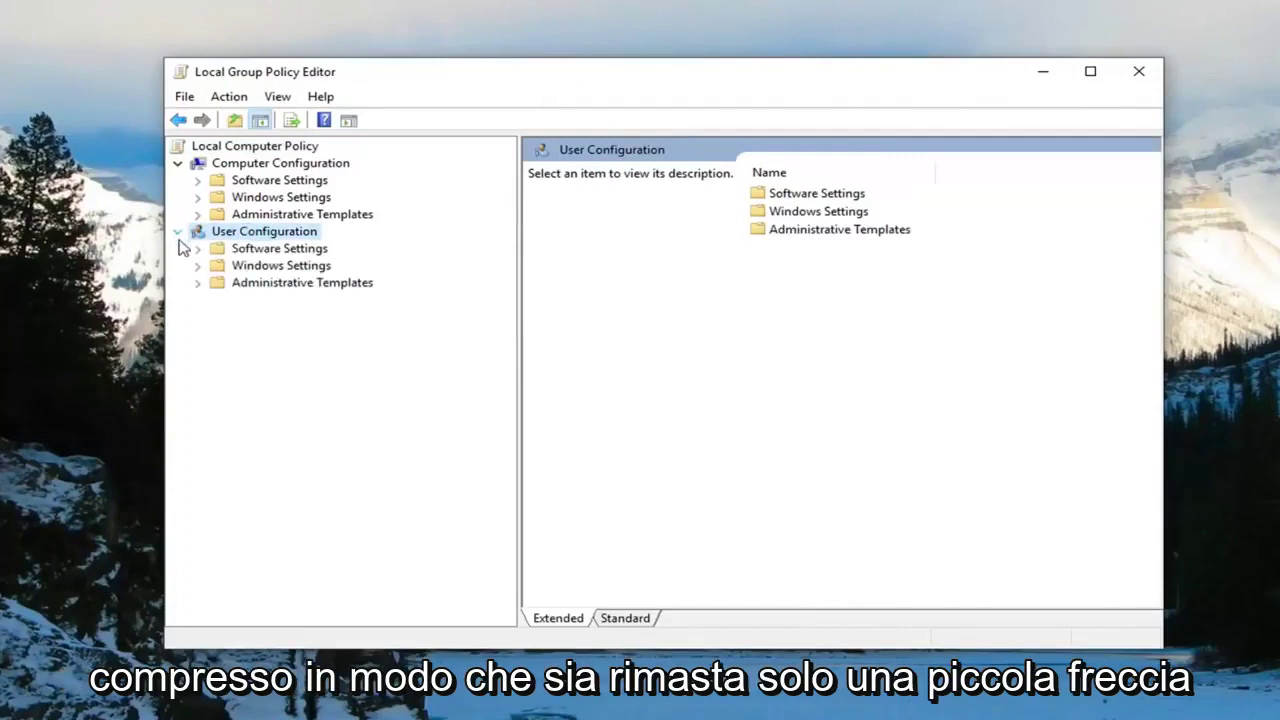
click(178, 233)
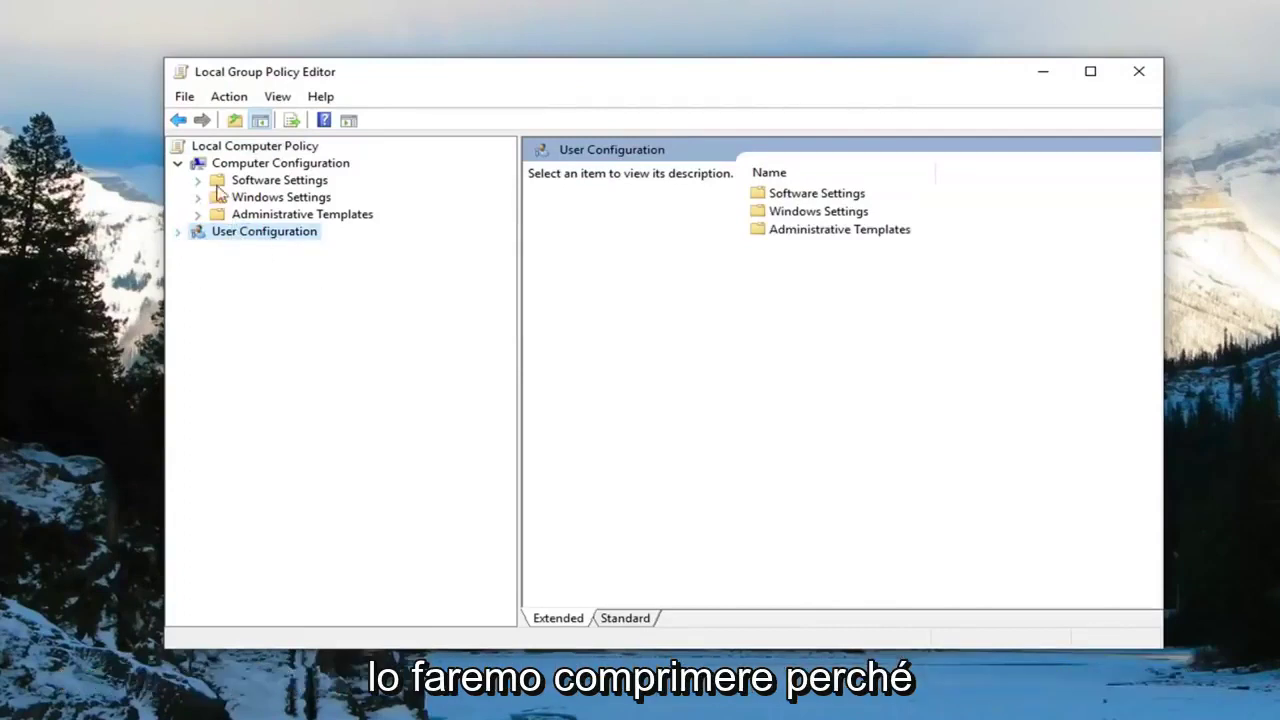
click(178, 232)
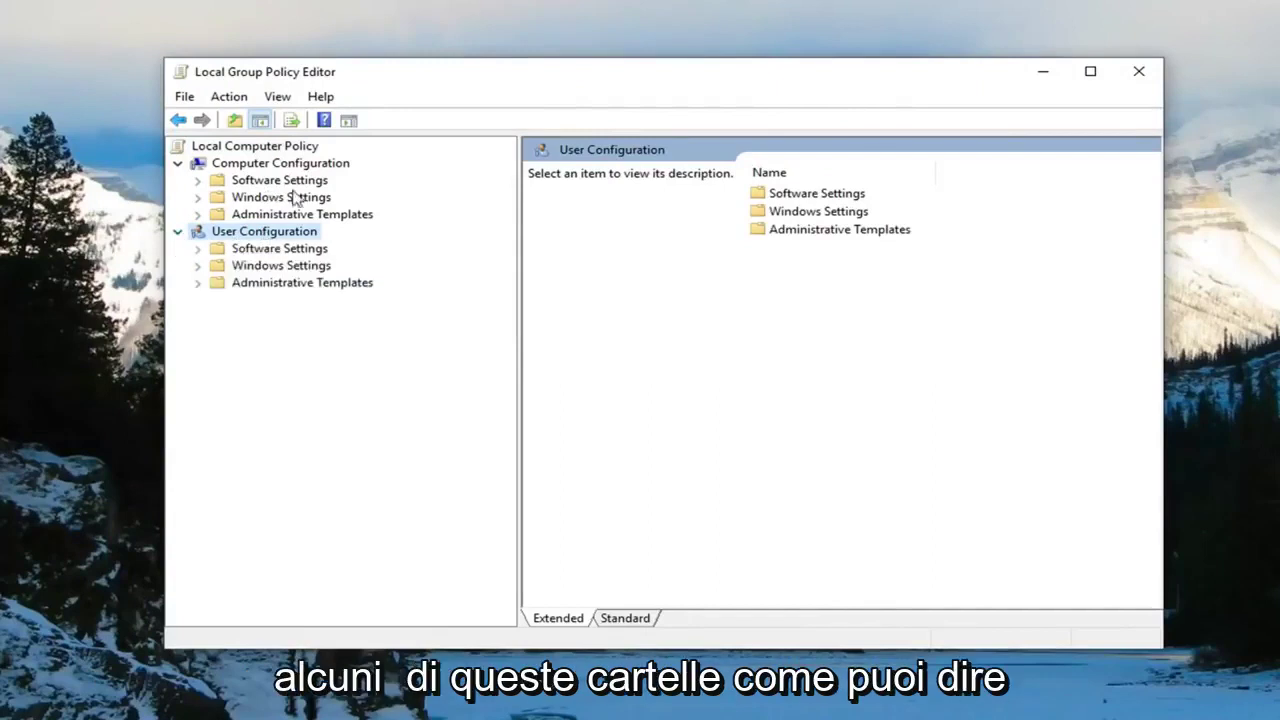
click(177, 233)
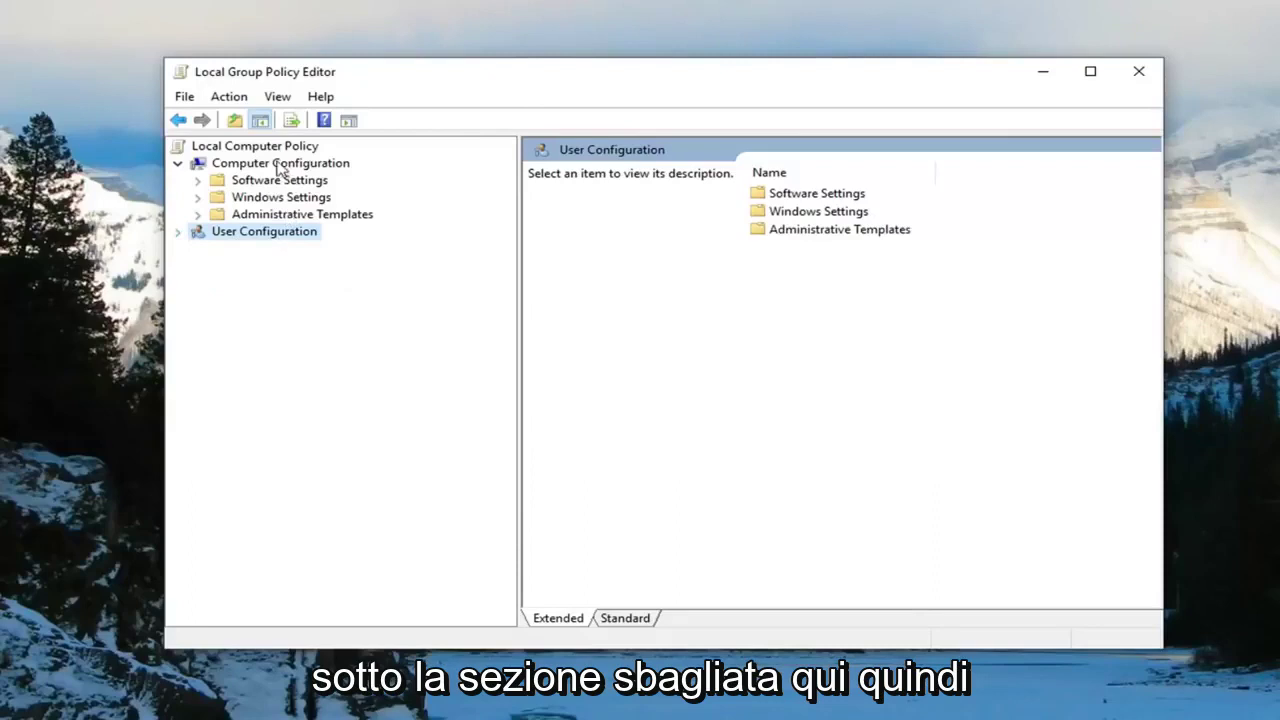
- Expand Administrative Templates and its Windows Components folder under Computer Configuration
click(274, 166)
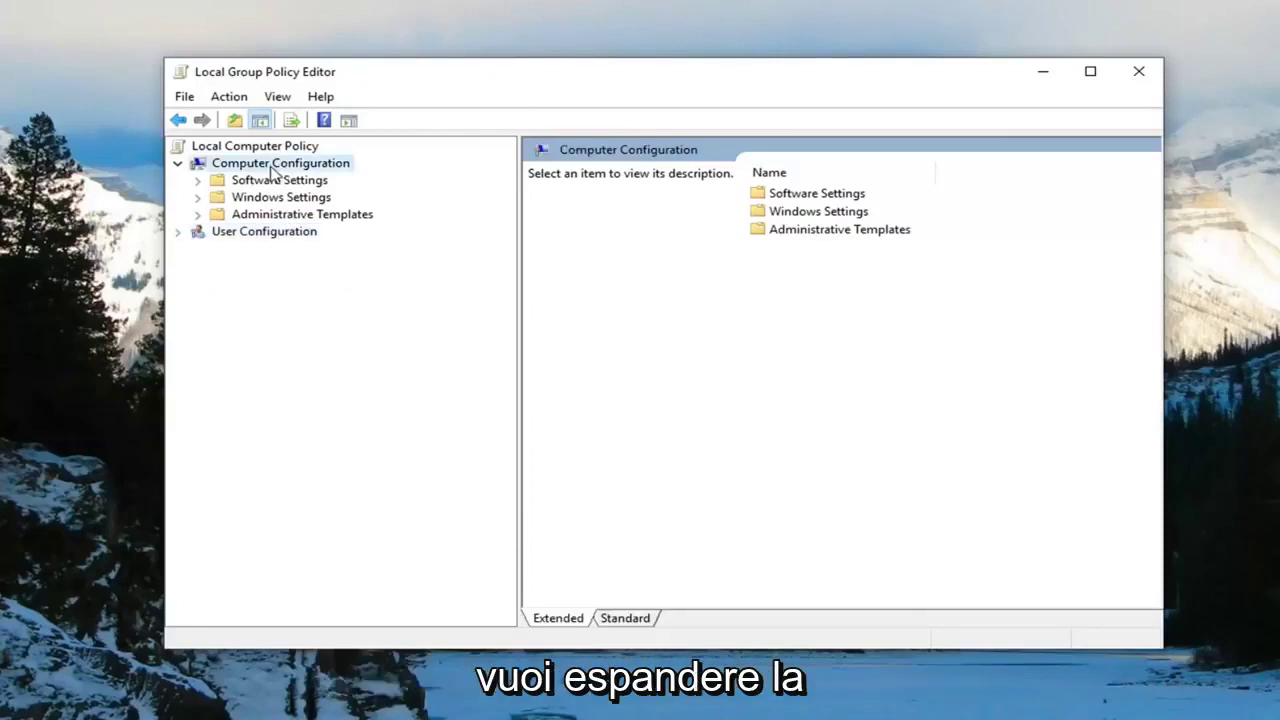
click(250, 215)
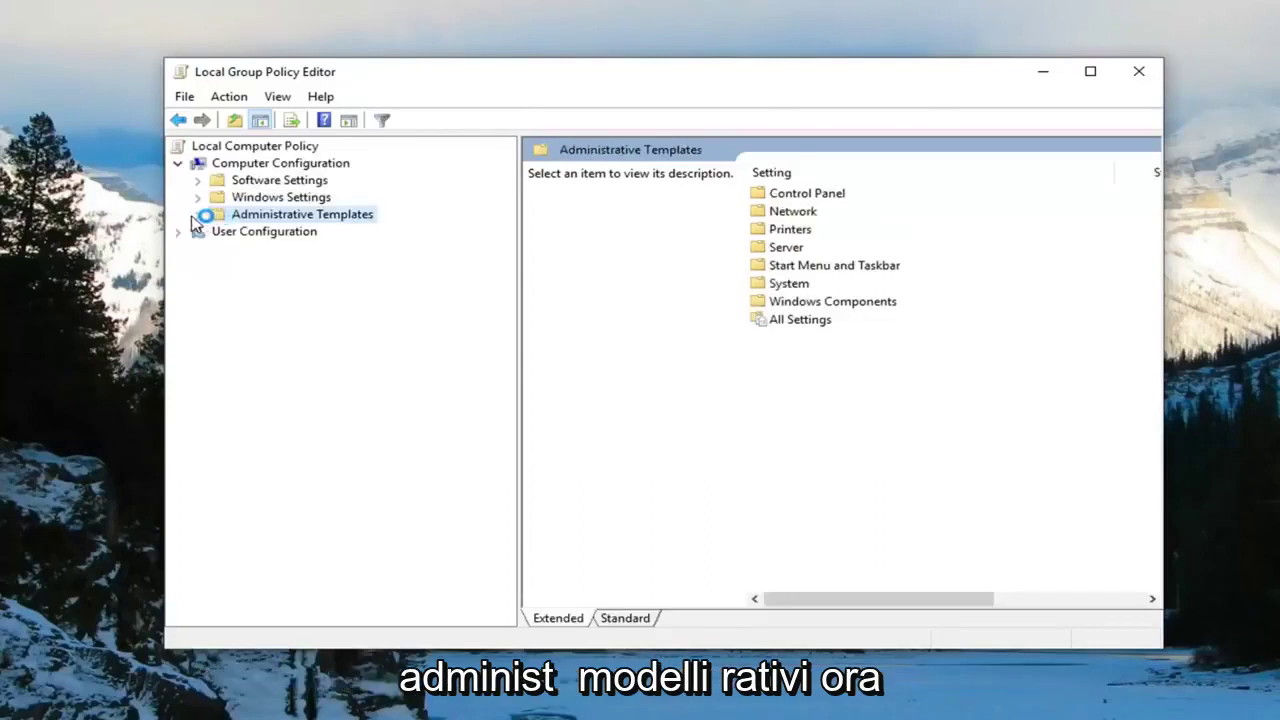
click(199, 216)
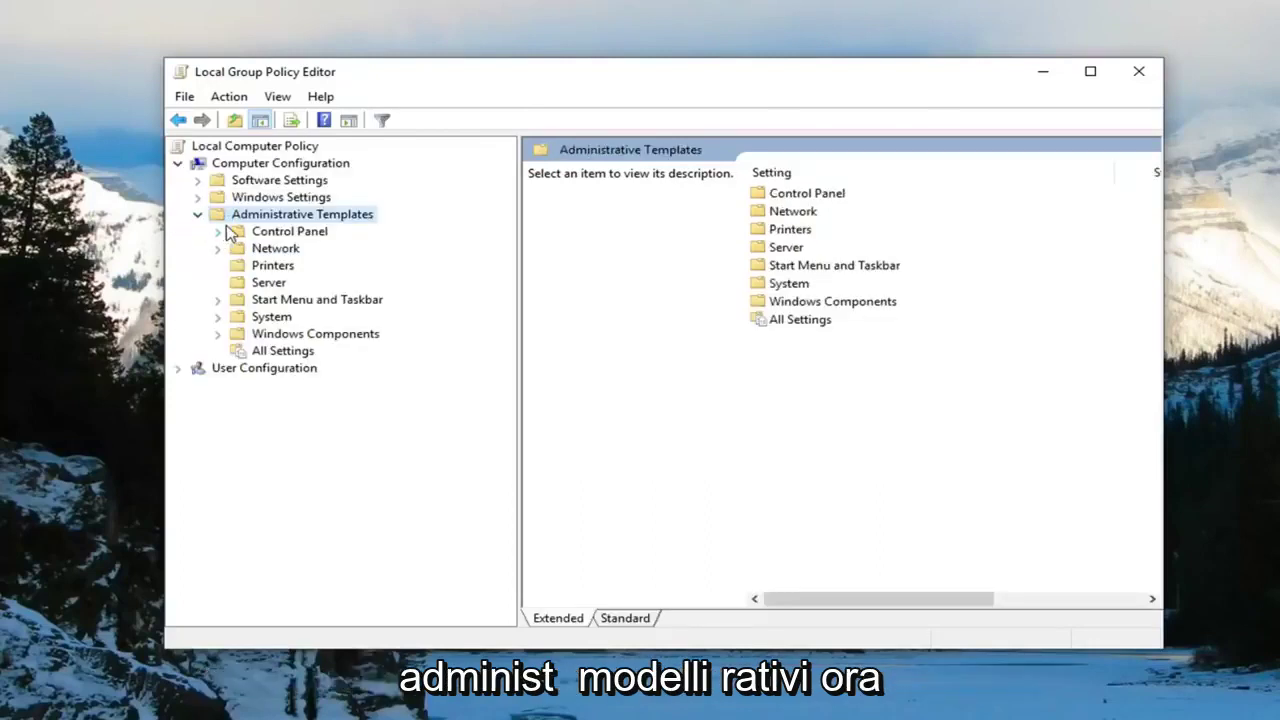
click(219, 334)
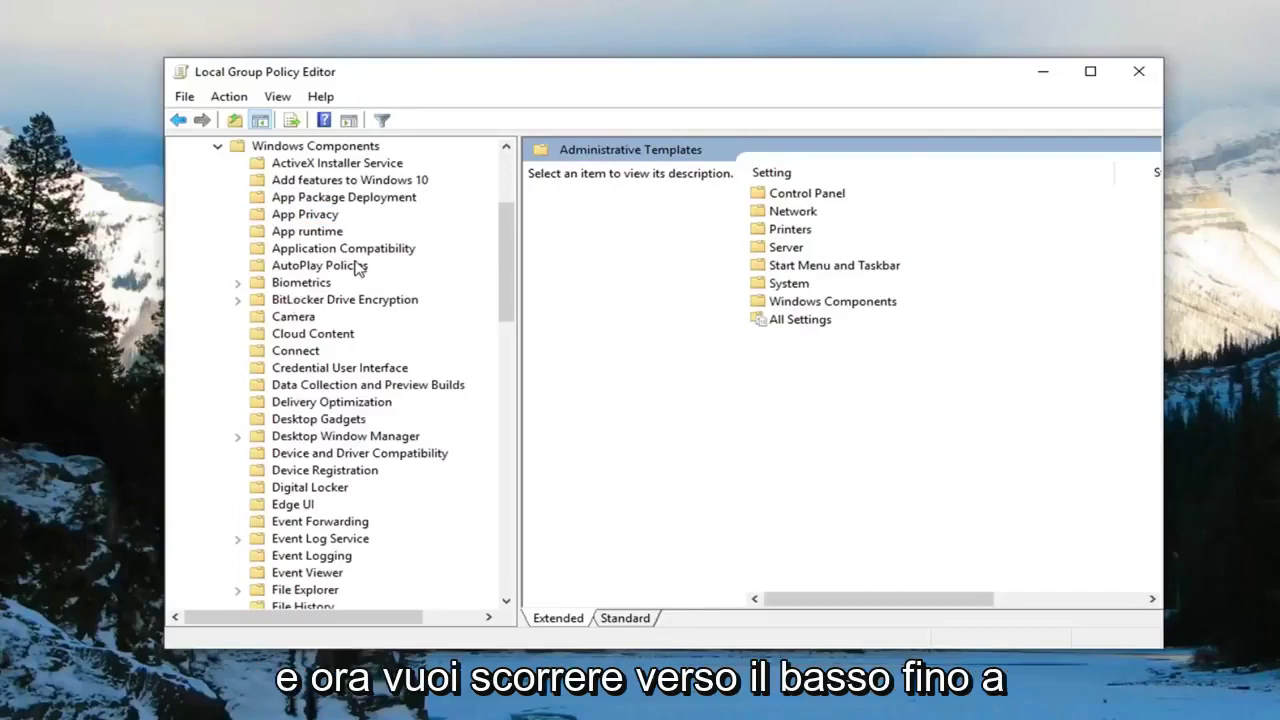
- Expand Remote Desktop Services and Remote Desktop Session Host under Windows Components, and show the Security folder's policies
scroll(375, 395, down, 8)
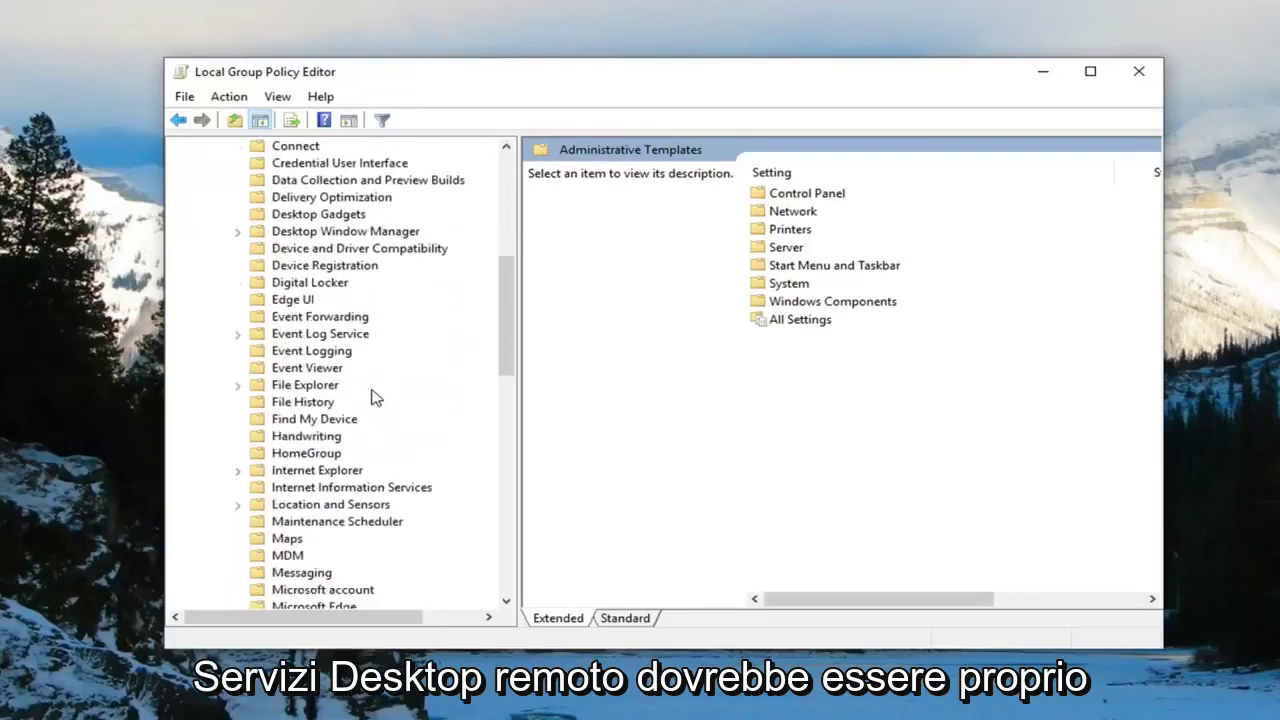
scroll(375, 395, down, 4)
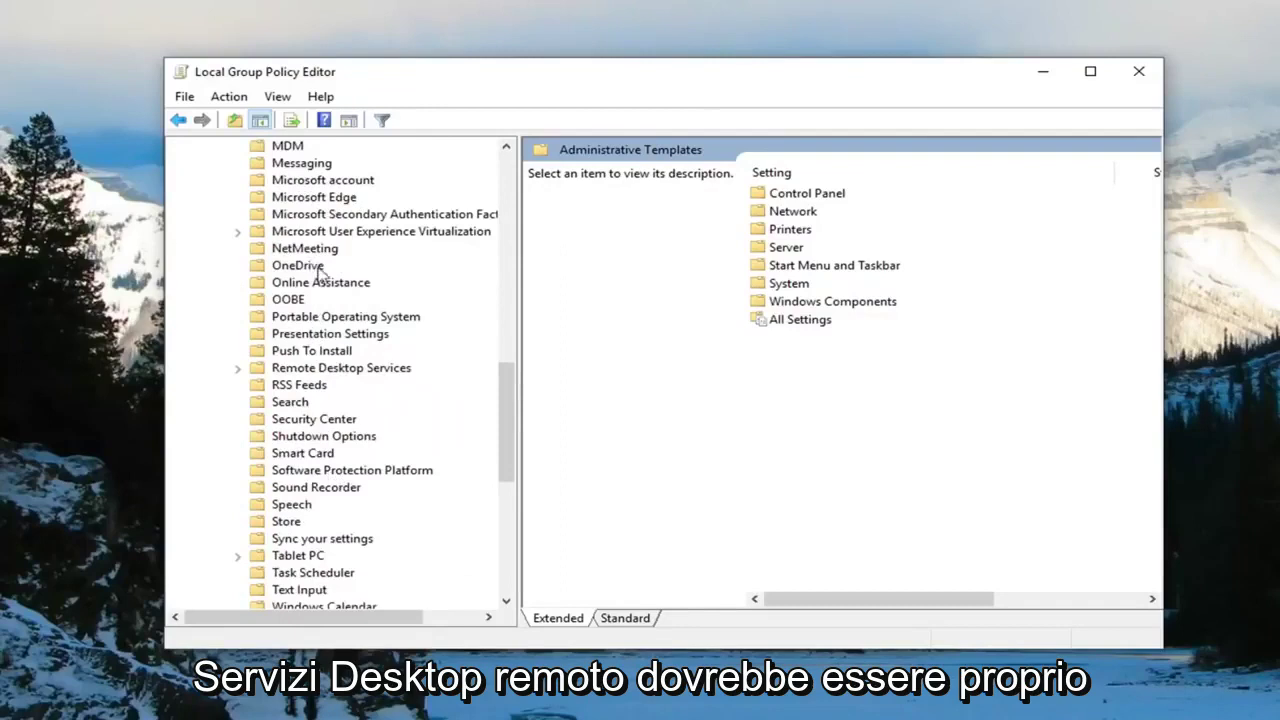
click(317, 376)
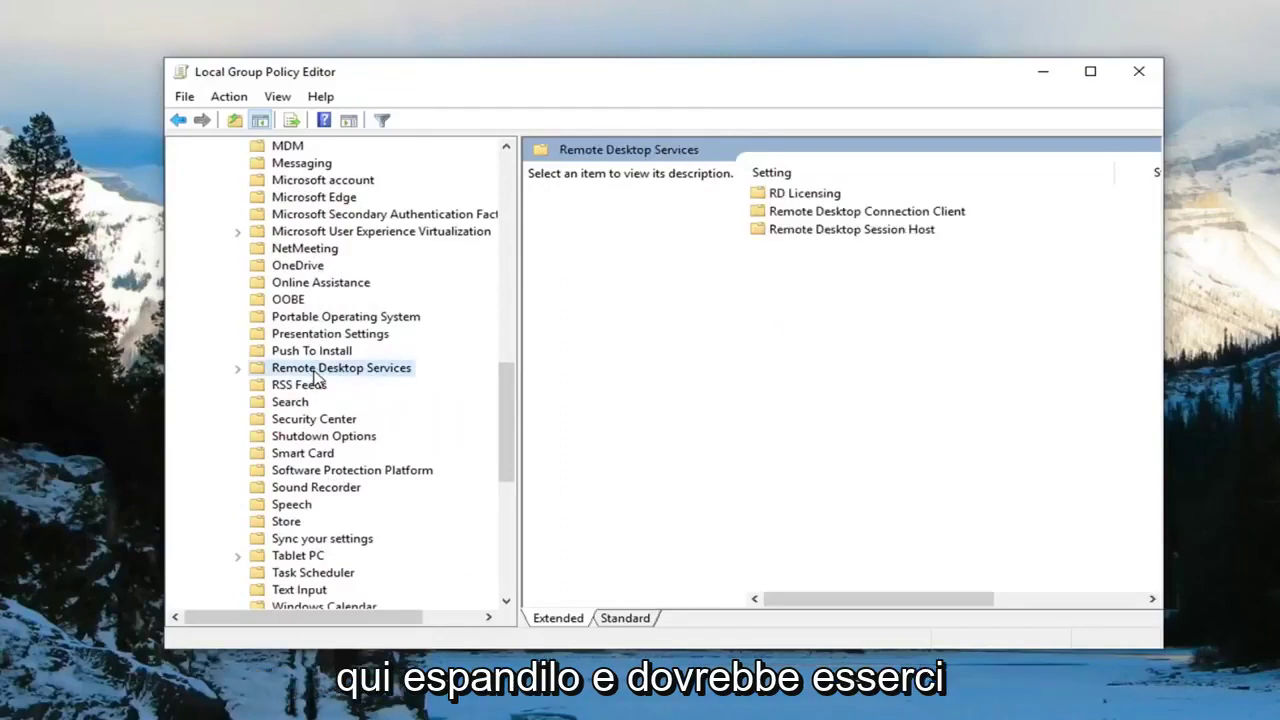
click(238, 369)
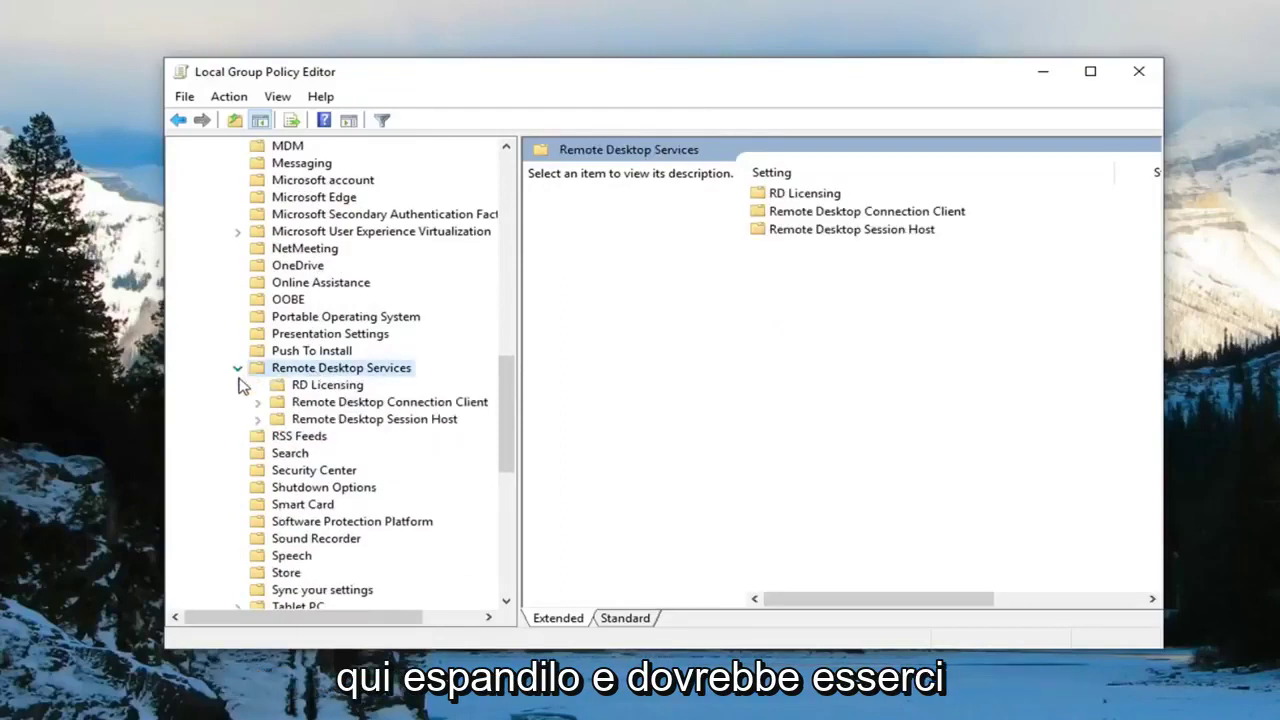
click(330, 421)
click(257, 420)
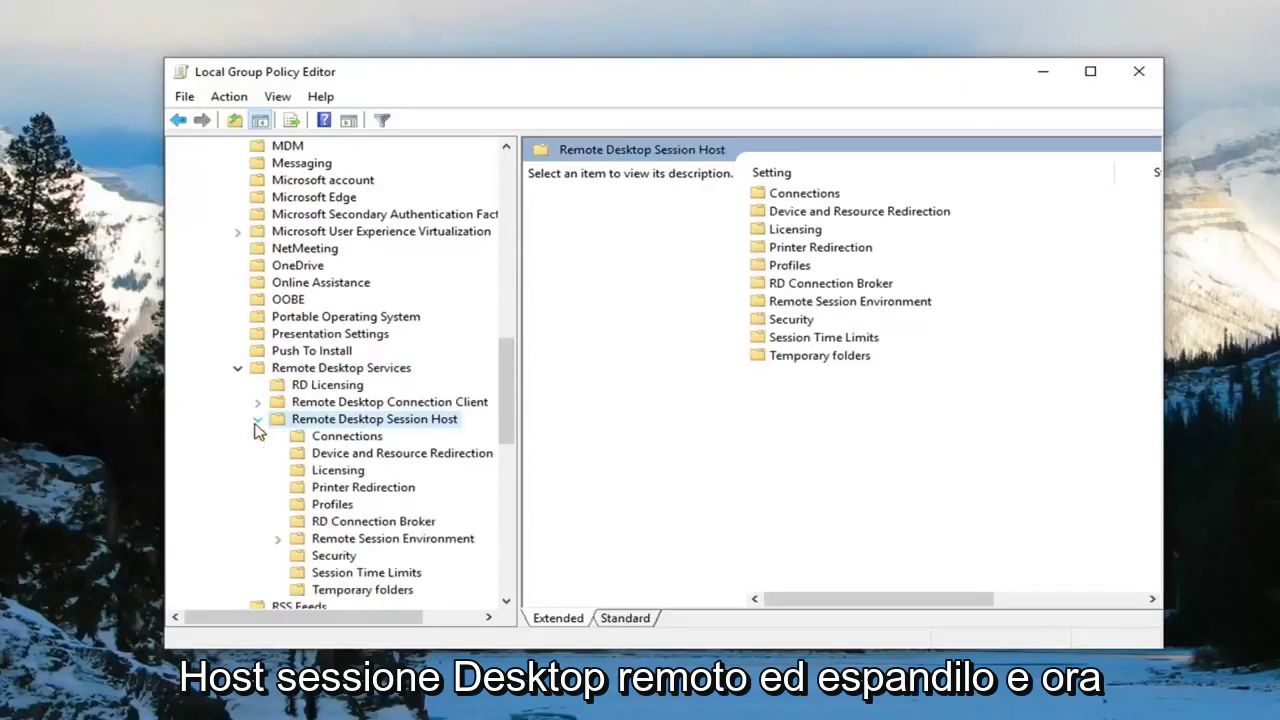
click(308, 560)
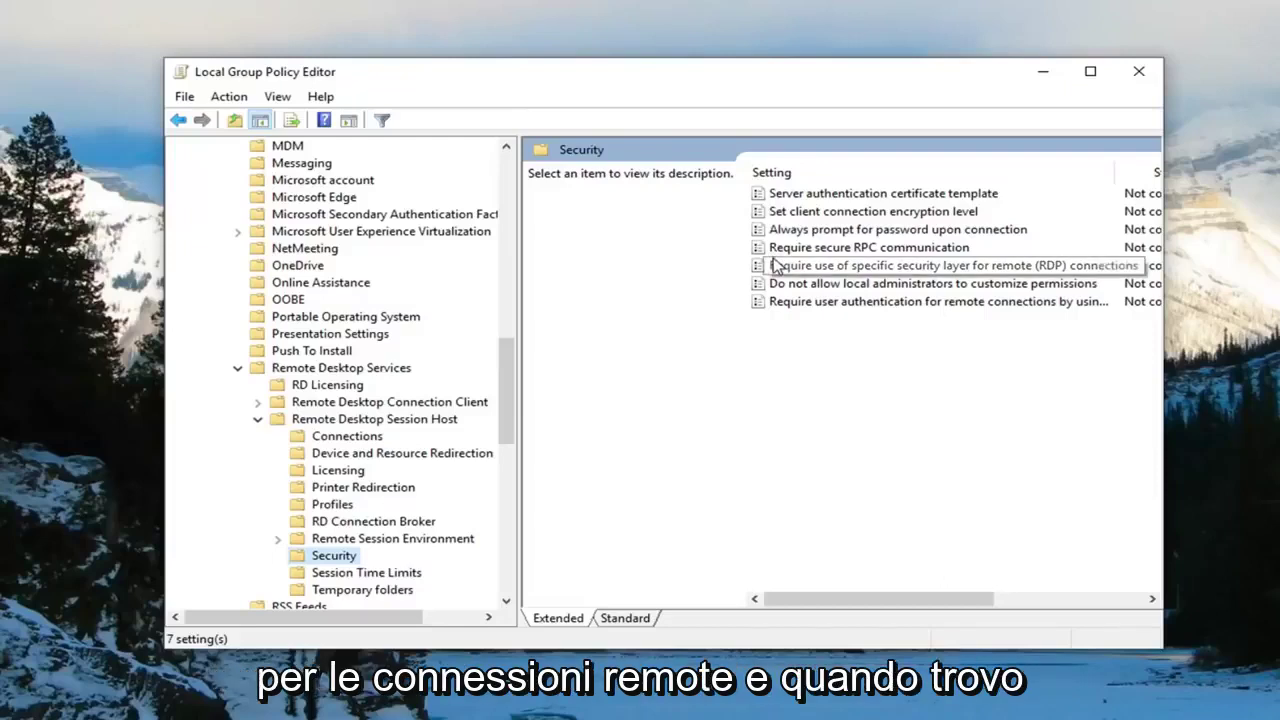
- Select the "Require use of specific security layer for remote (RDP) connections" policy and enlarge the editor window
click(822, 268)
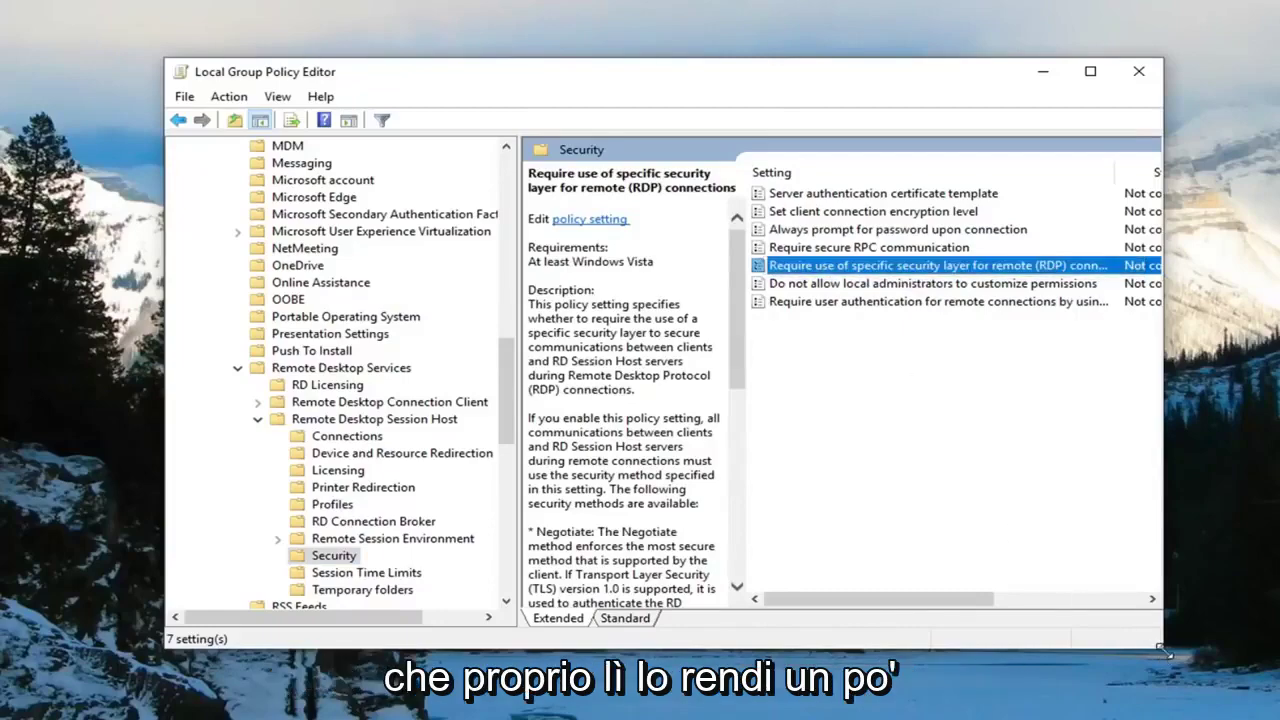
drag(1164, 651, 1279, 717)
drag(1012, 666, 1040, 666)
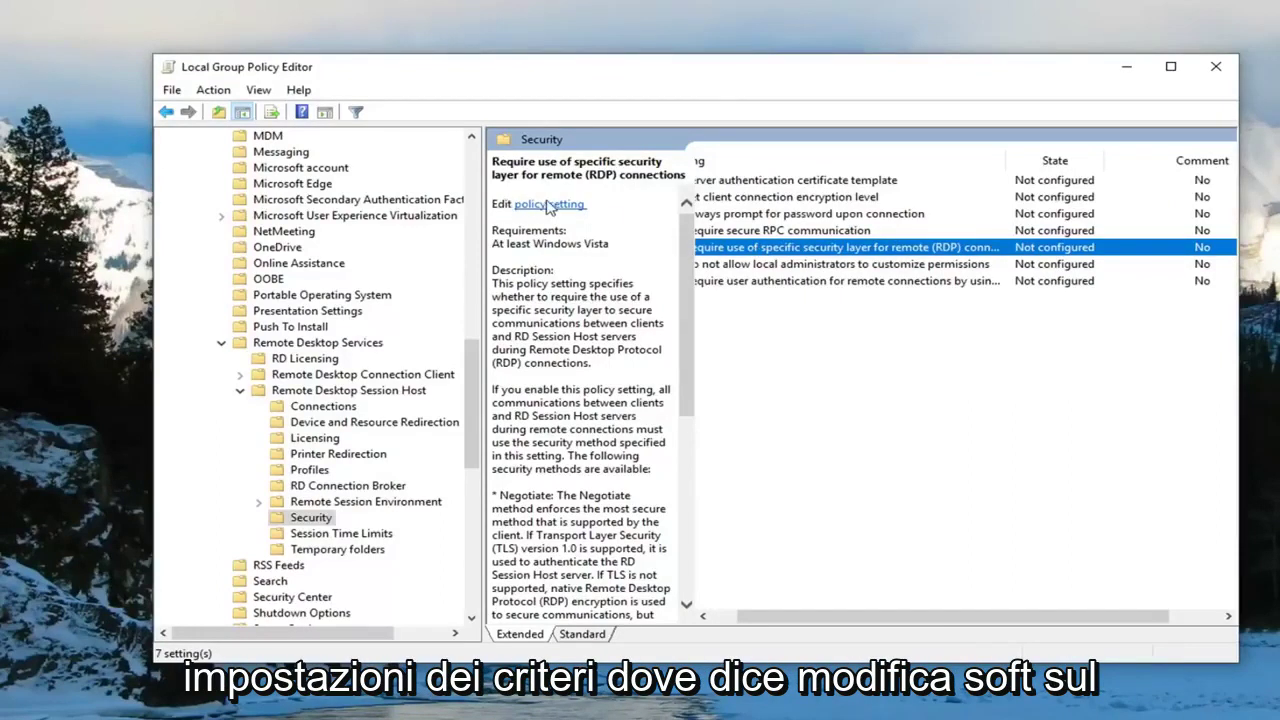
- Set the "Require use of specific security layer for remote (RDP) connections" policy to Enabled with Security Layer RDP, and apply it
double_click(789, 247)
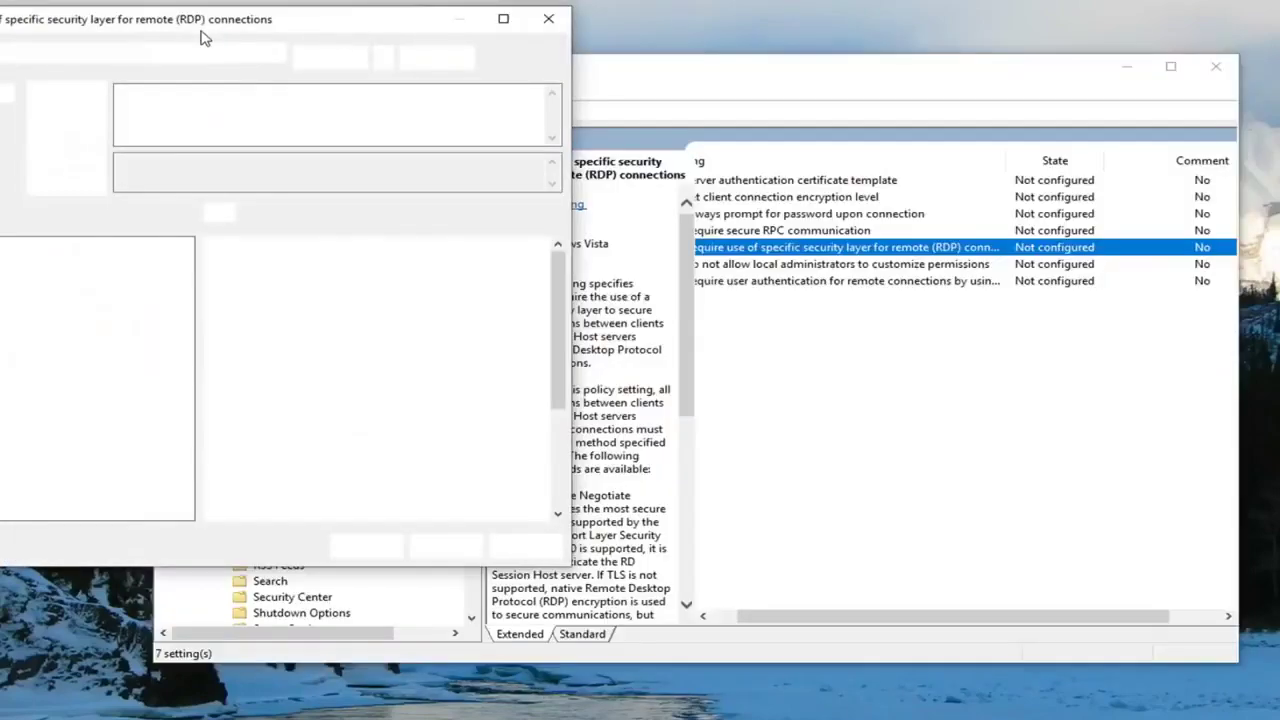
drag(307, 29, 598, 91)
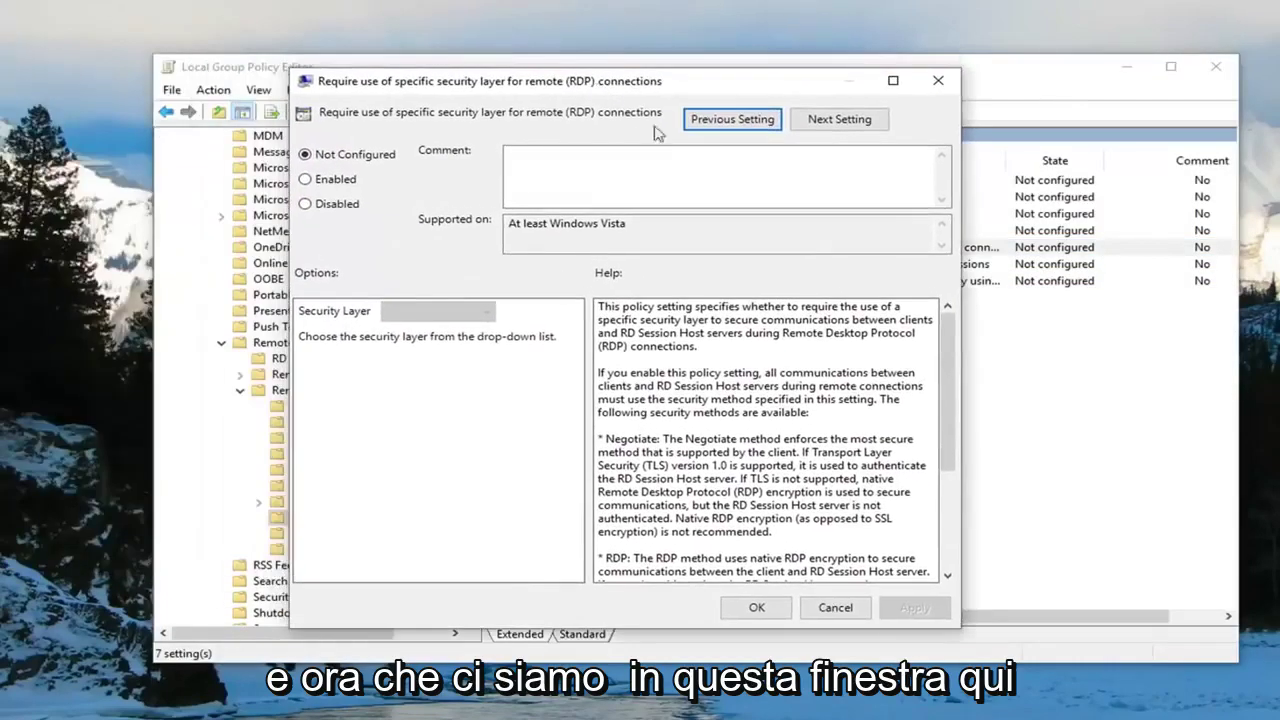
click(322, 181)
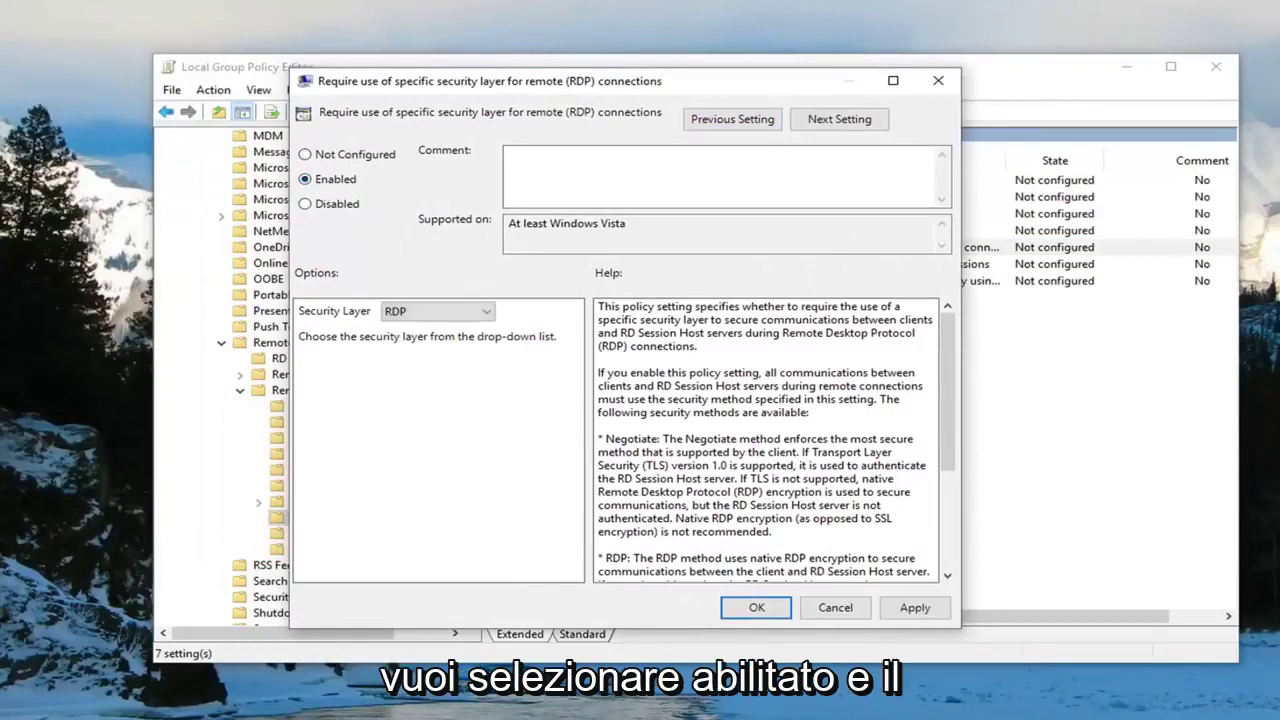
click(436, 314)
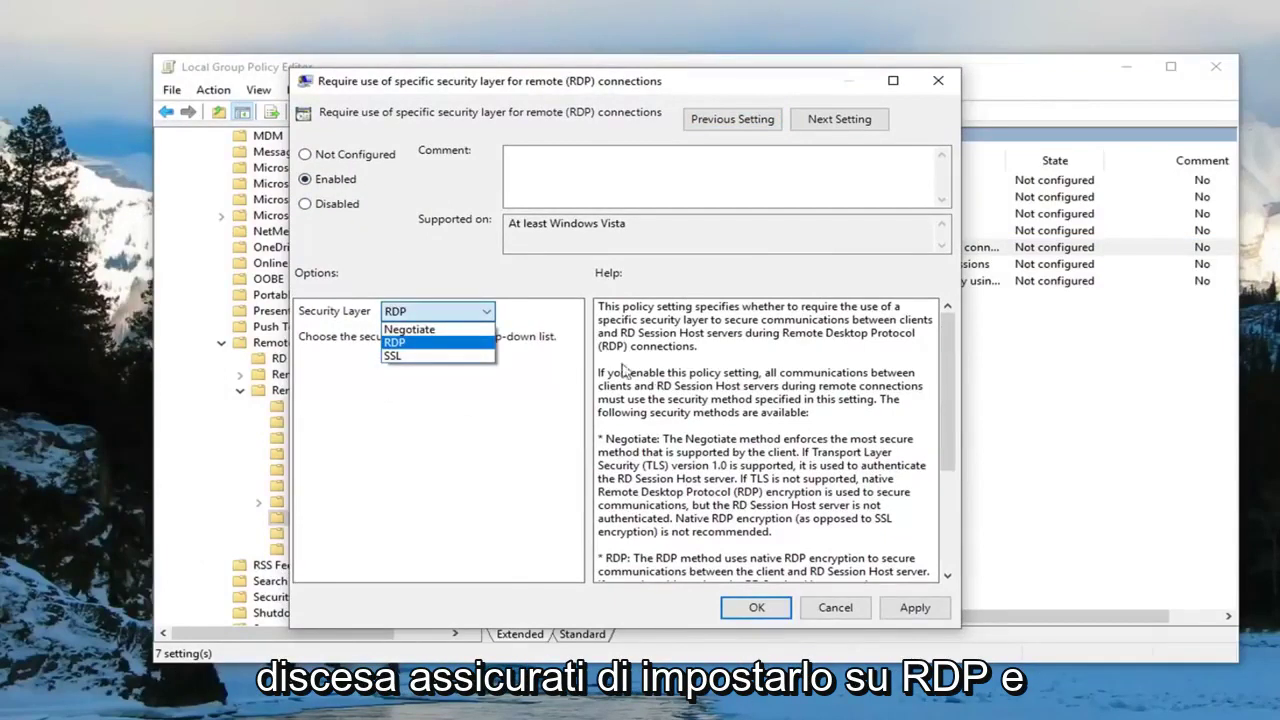
click(396, 343)
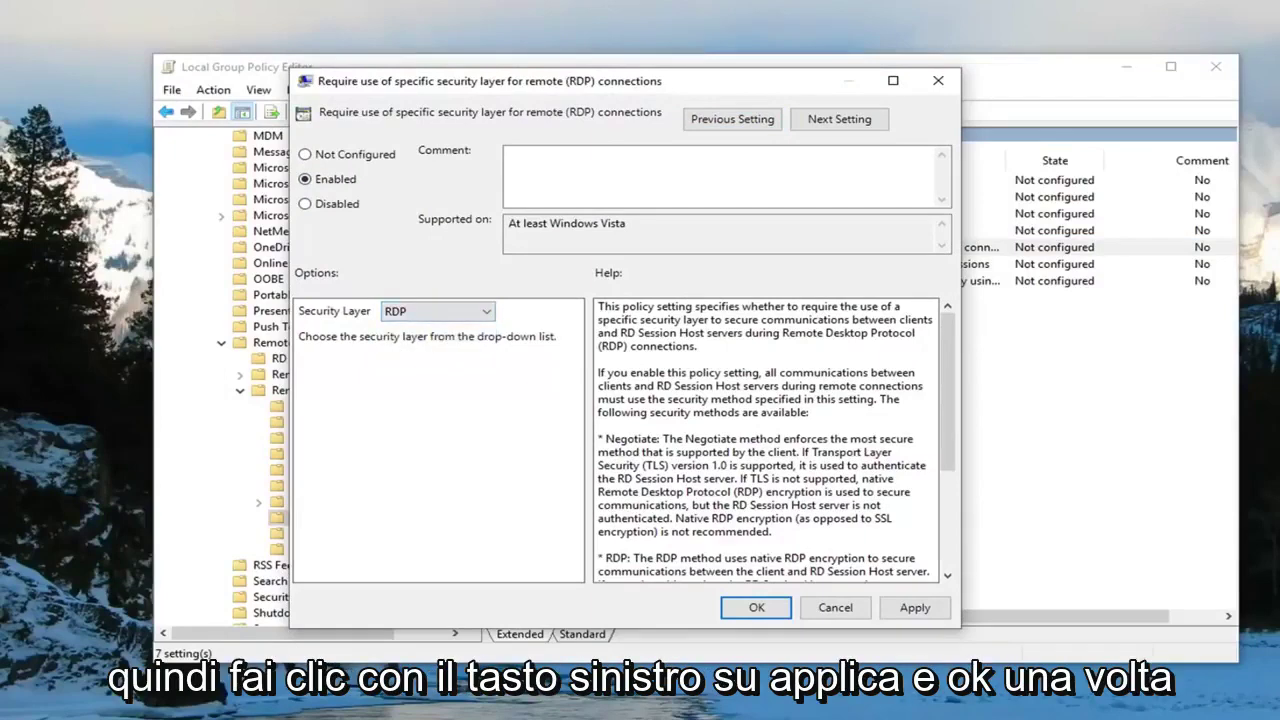
click(912, 607)
click(756, 607)
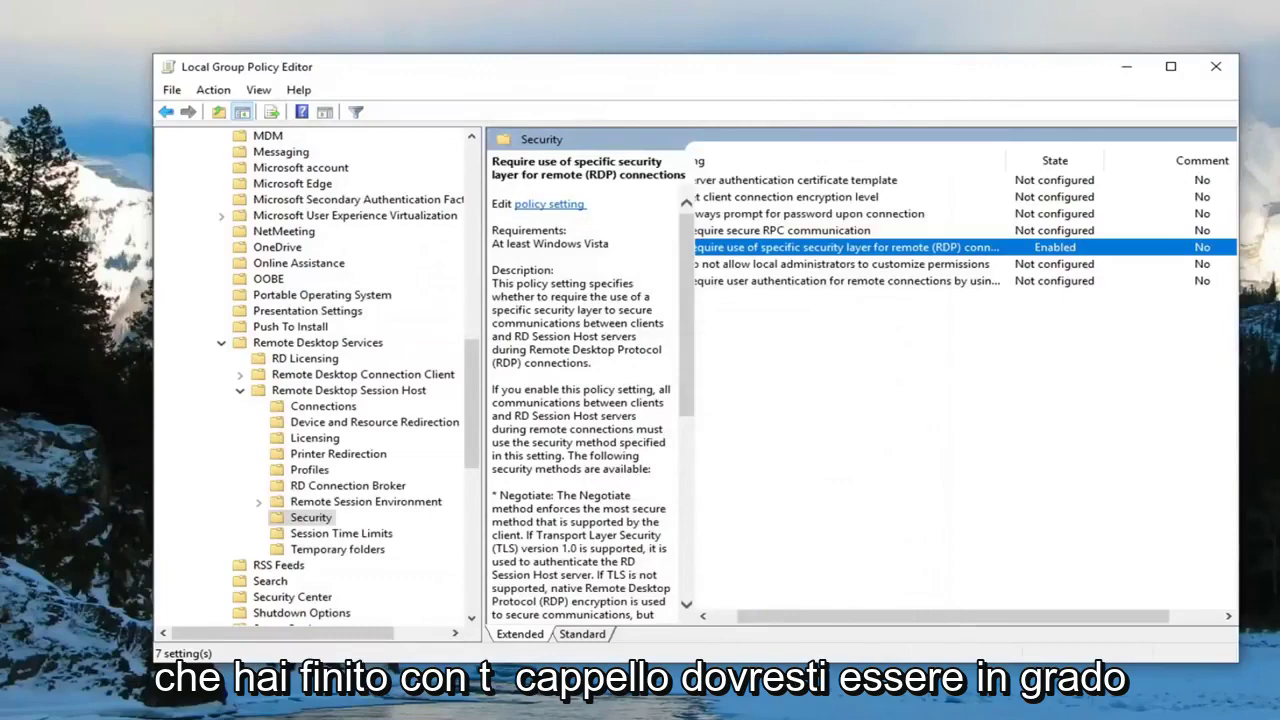
- Close the policy editor, search Windows for "system" and open the System control panel page
click(1215, 67)
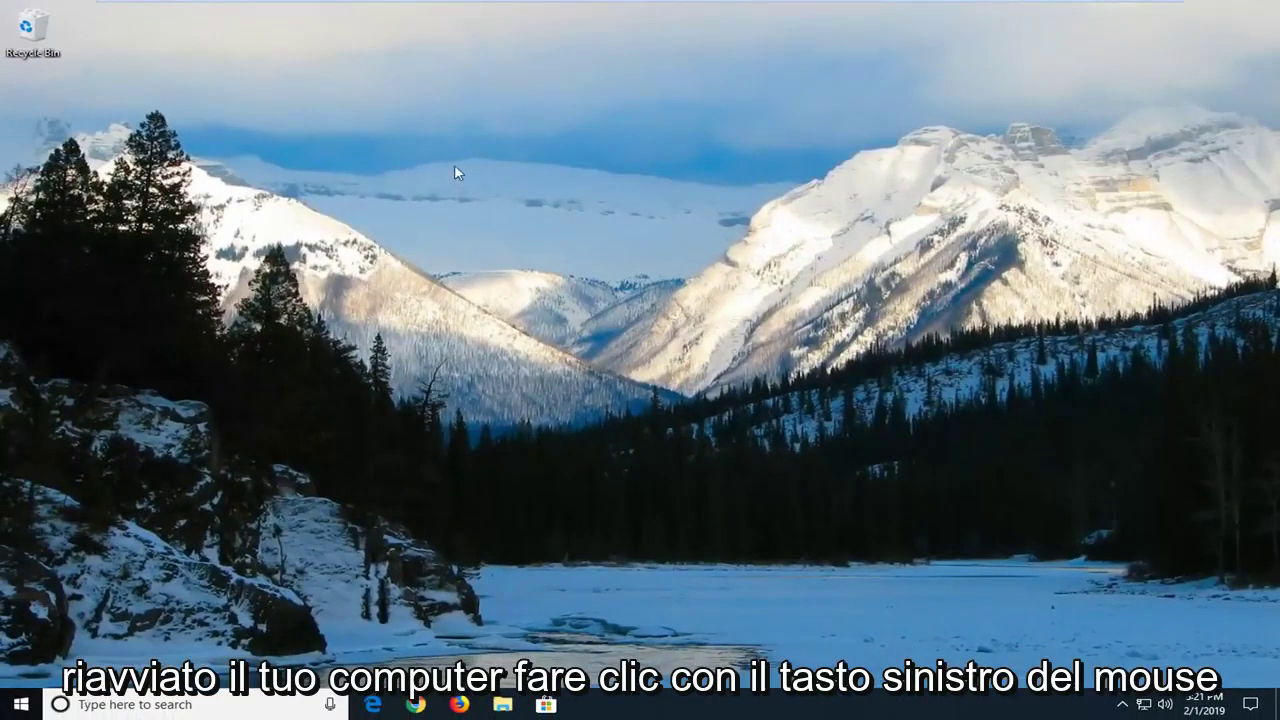
click(20, 704)
text(s)
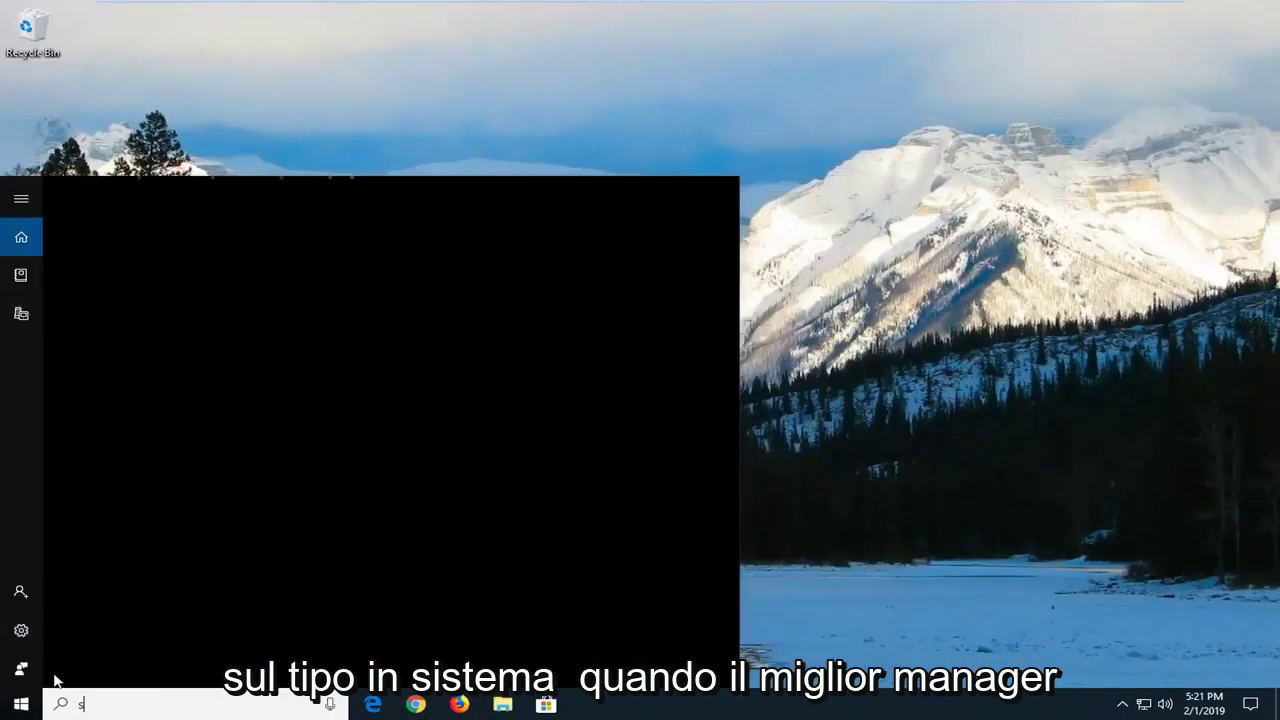
text(ystem)
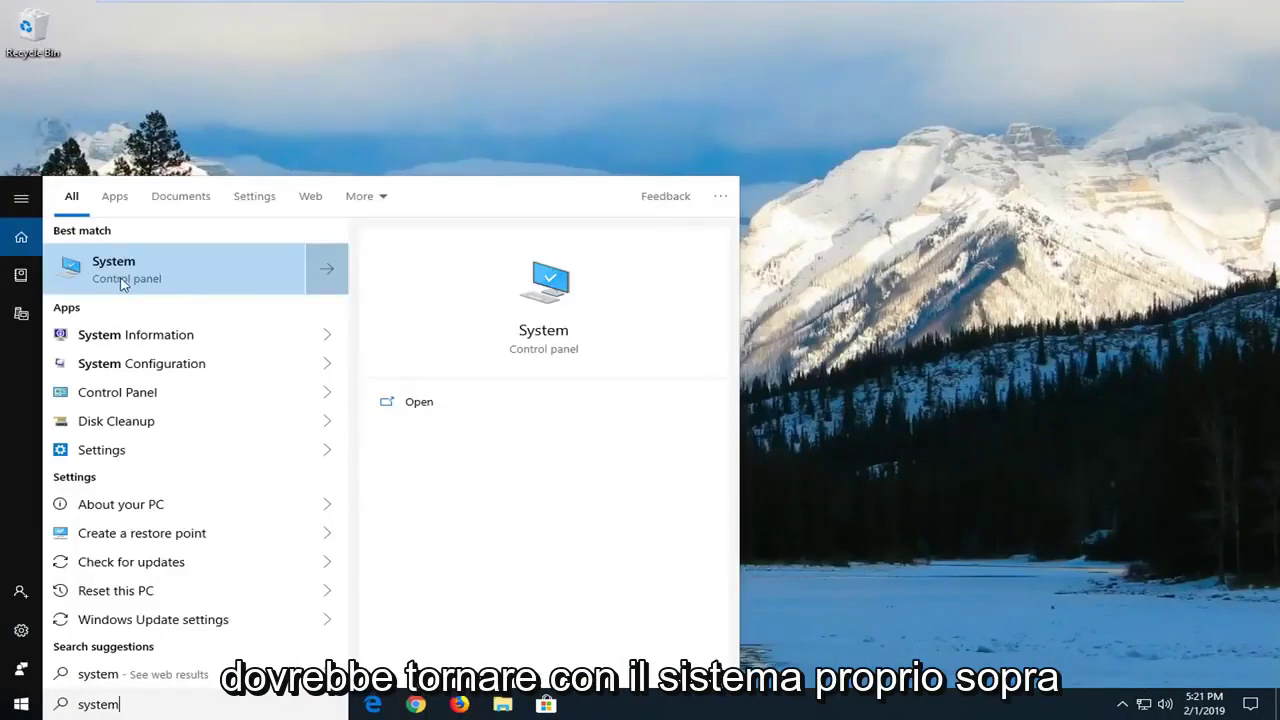
click(183, 288)
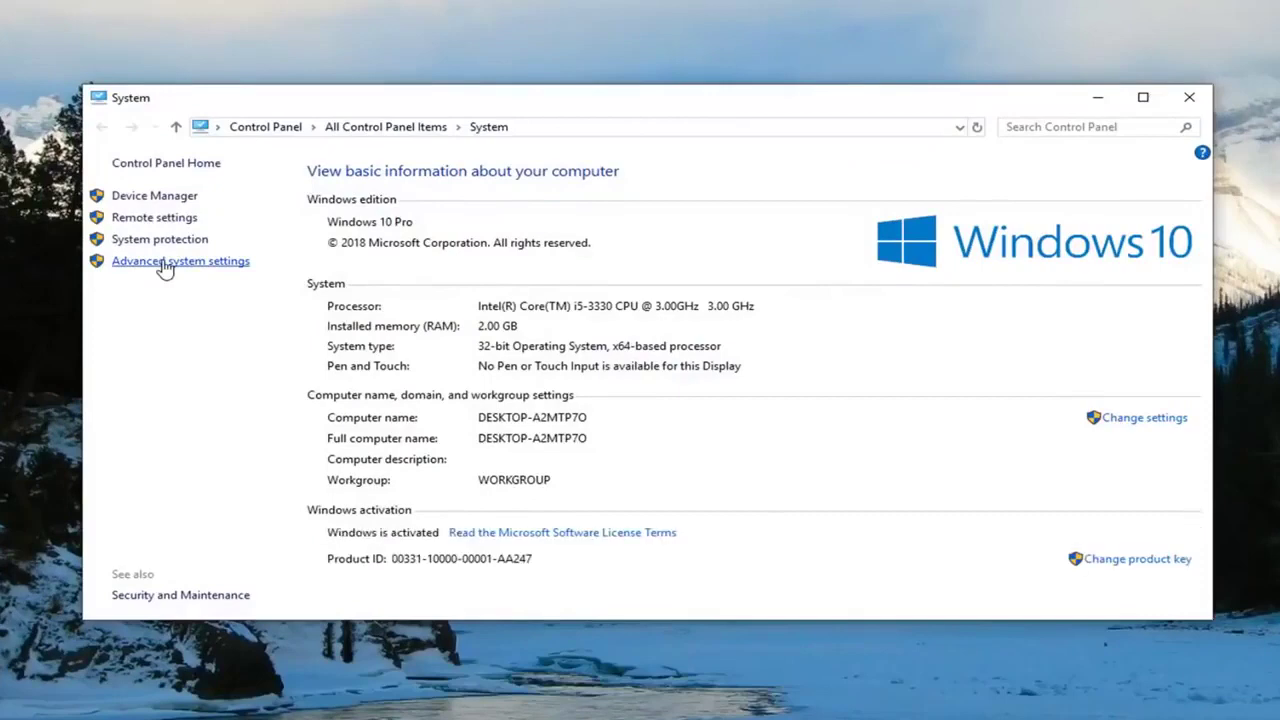
- In System Properties, allow remote connections to this computer without requiring Network Level Authentication, and apply the change
click(162, 262)
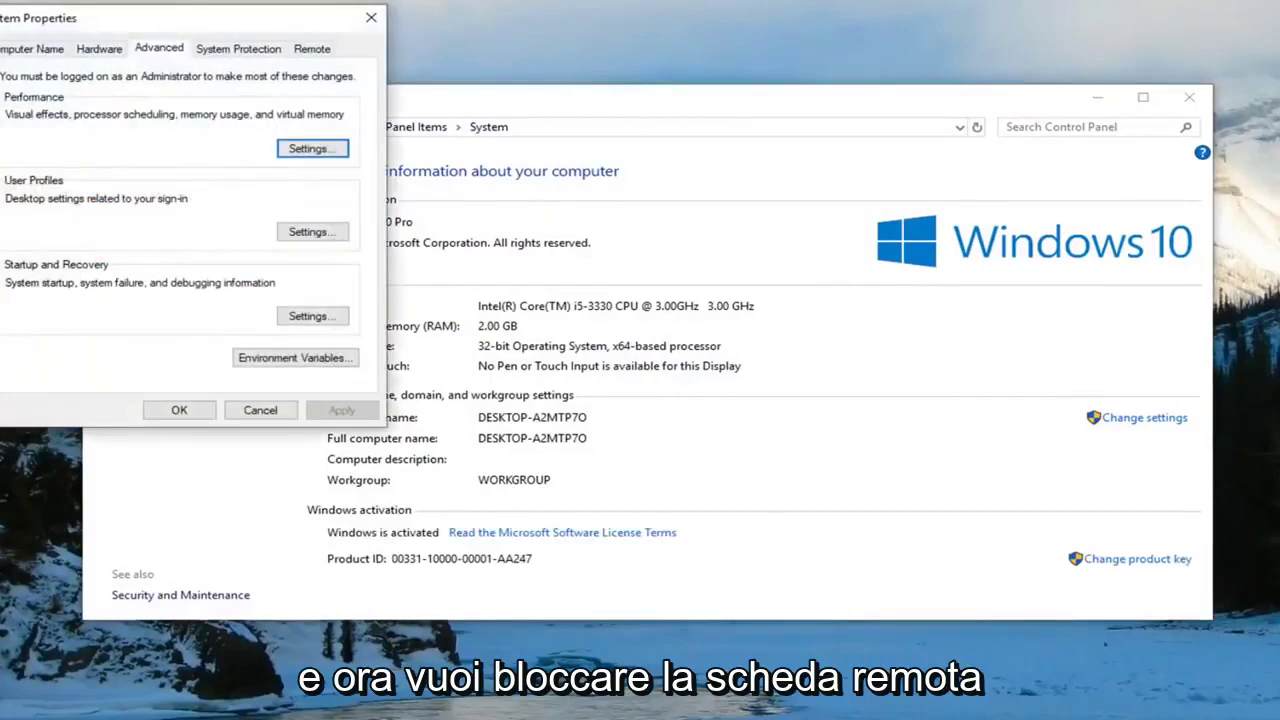
drag(162, 26, 607, 130)
click(752, 156)
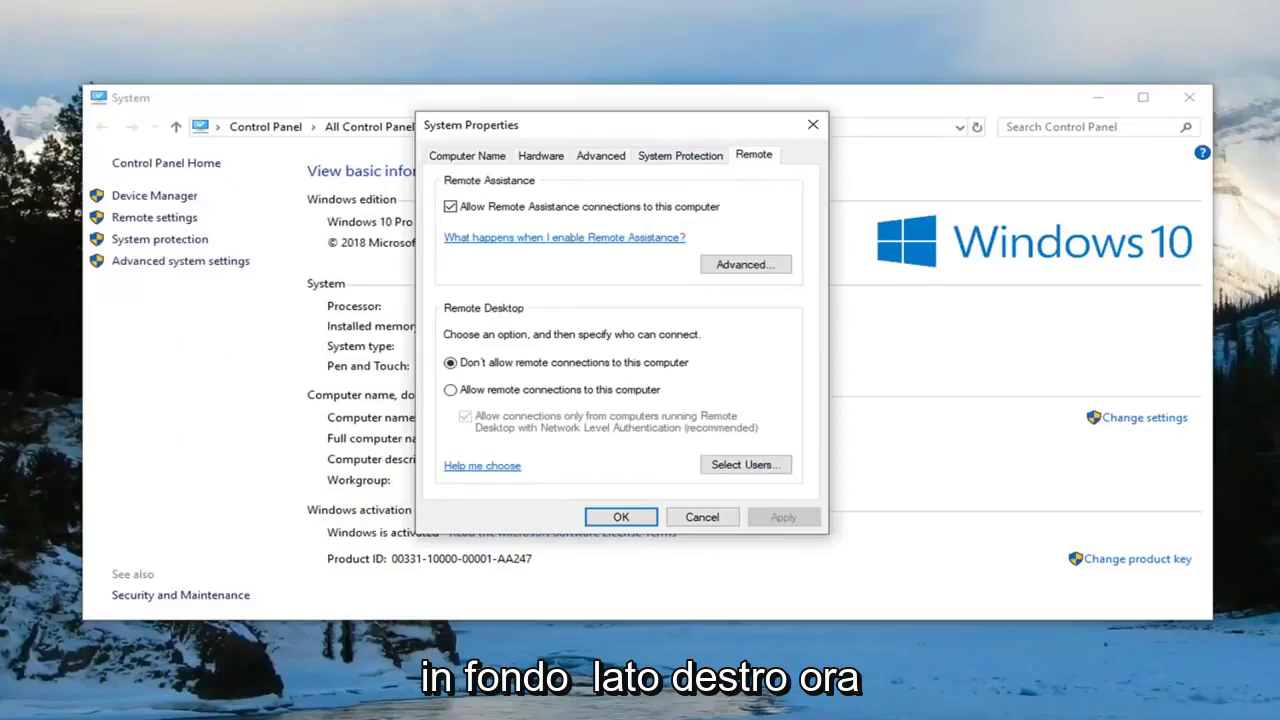
click(452, 391)
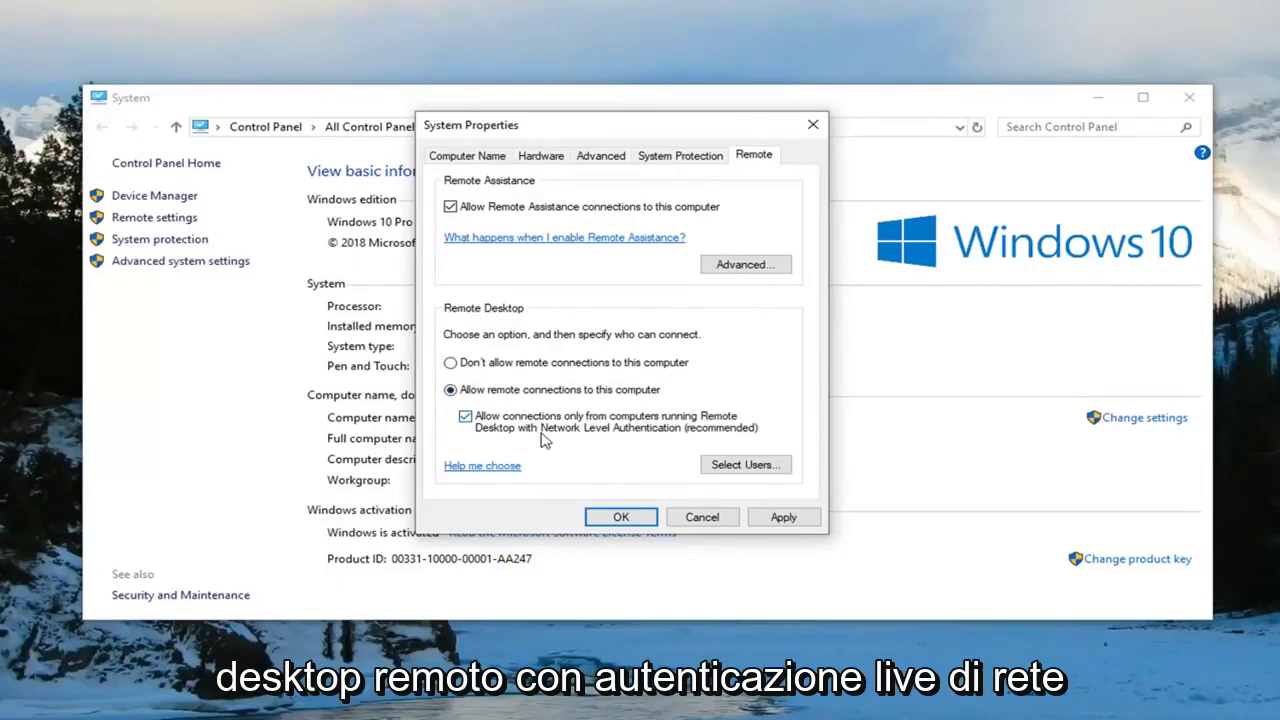
click(465, 418)
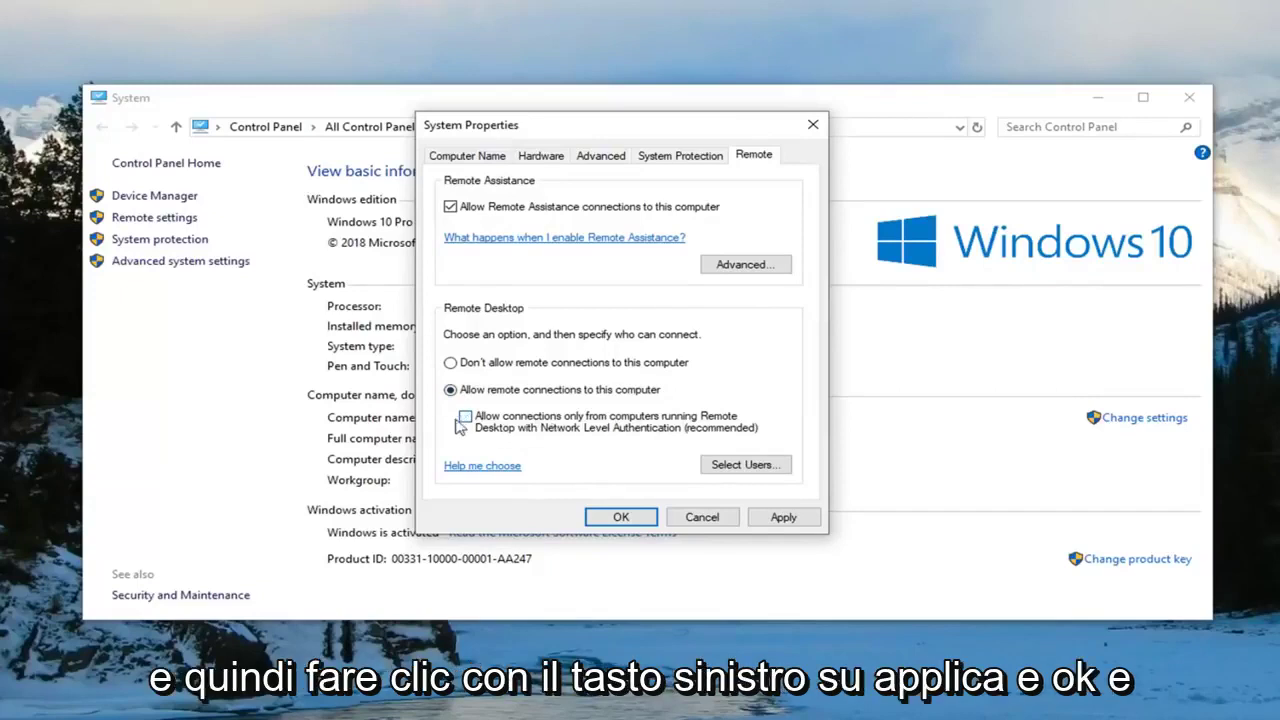
click(781, 517)
click(623, 517)
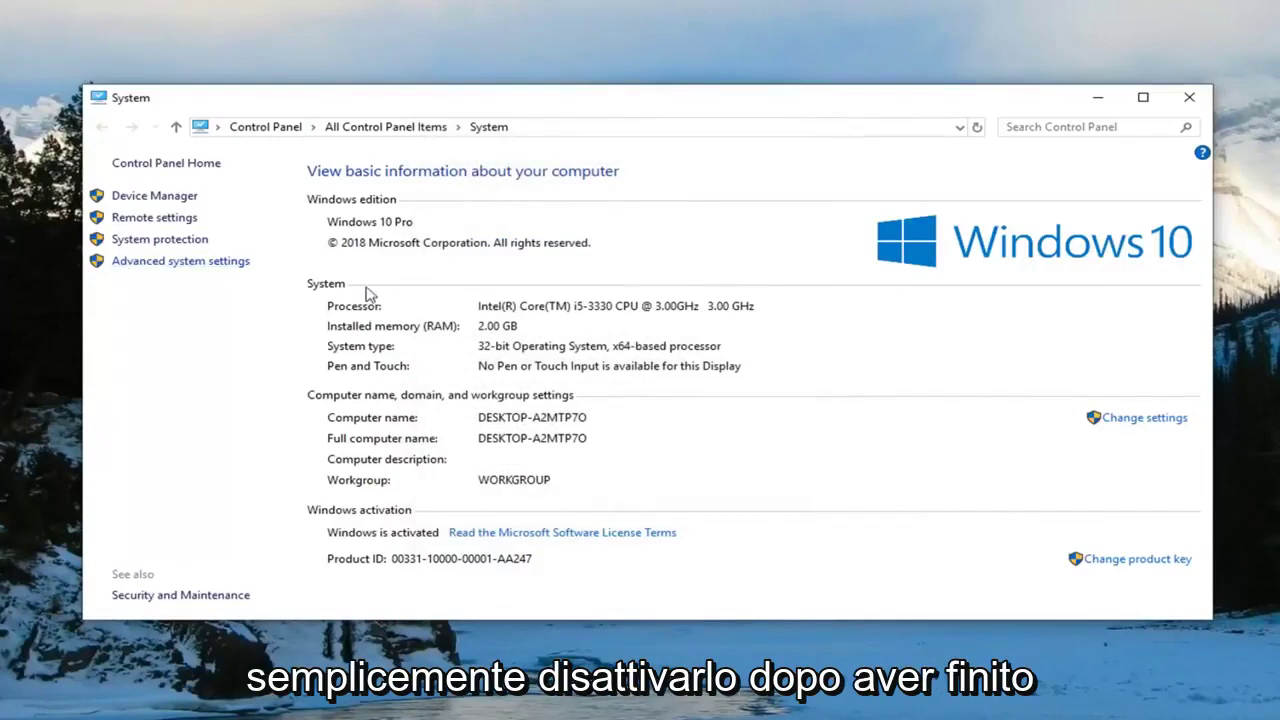
- Reopen the Remote settings in System Properties, restrict connections to computers with Network Level Authentication, apply it, and close the System window
click(168, 260)
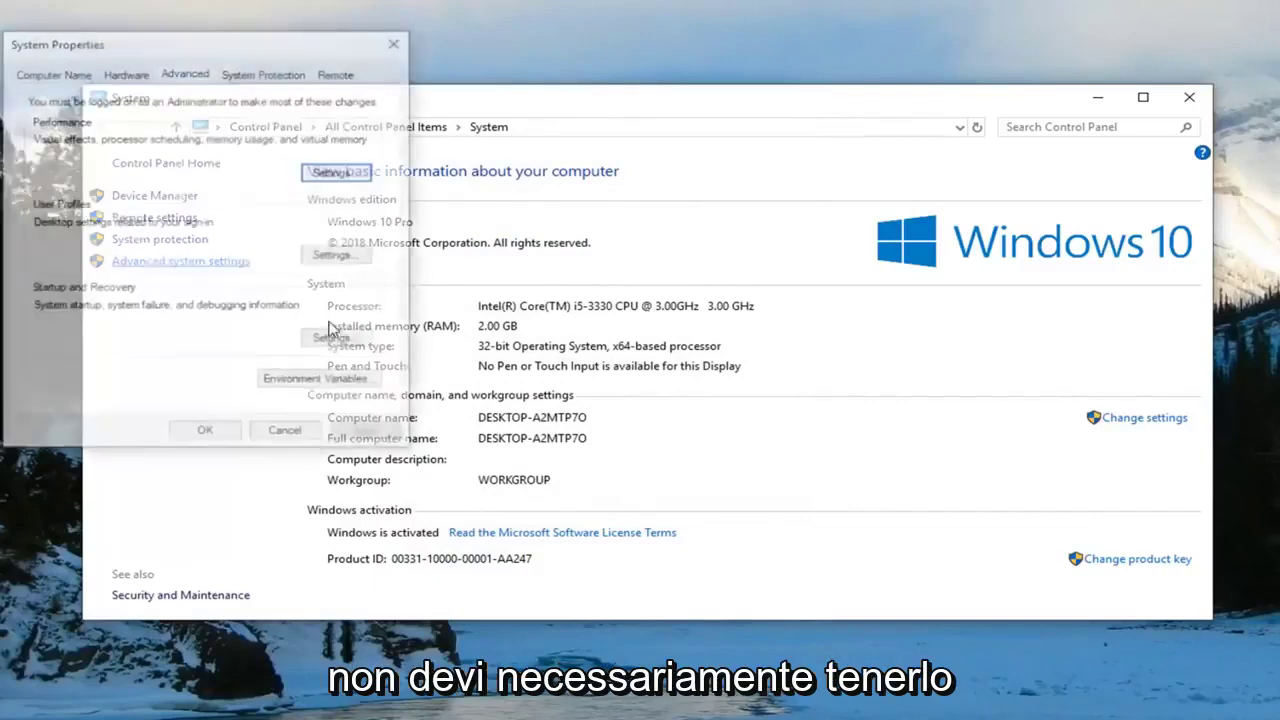
drag(225, 47, 683, 149)
click(796, 173)
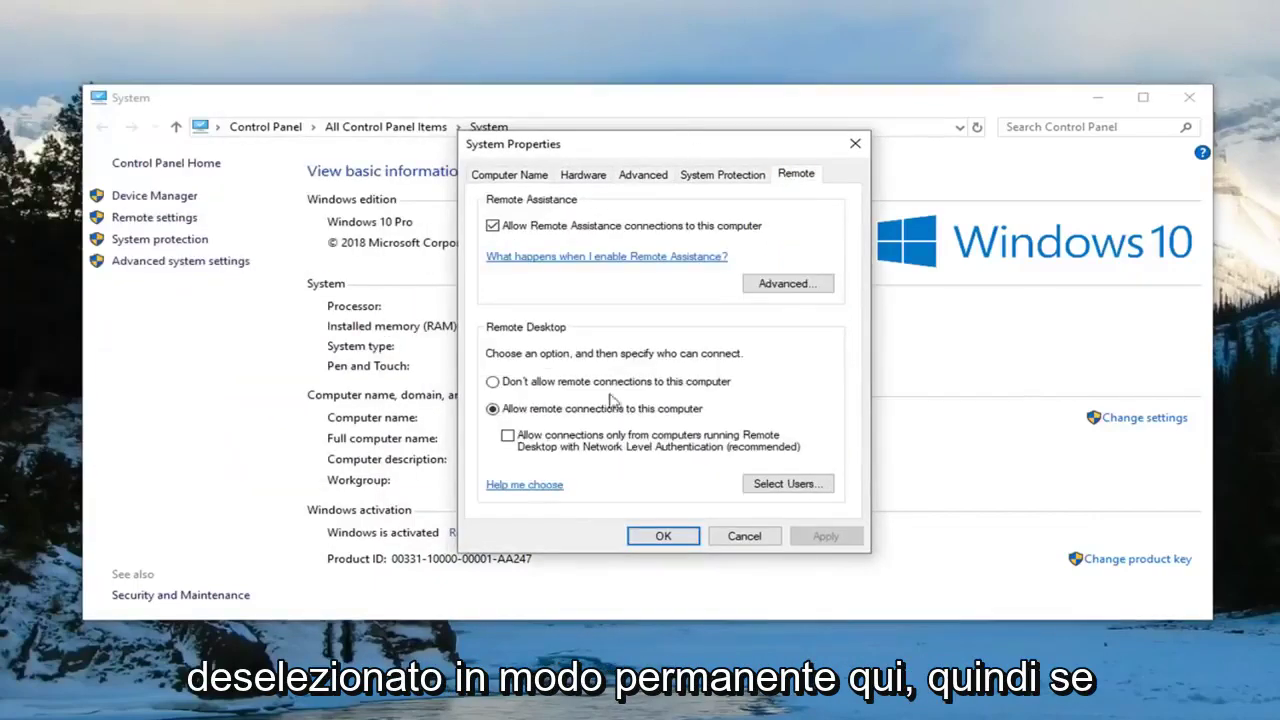
click(508, 440)
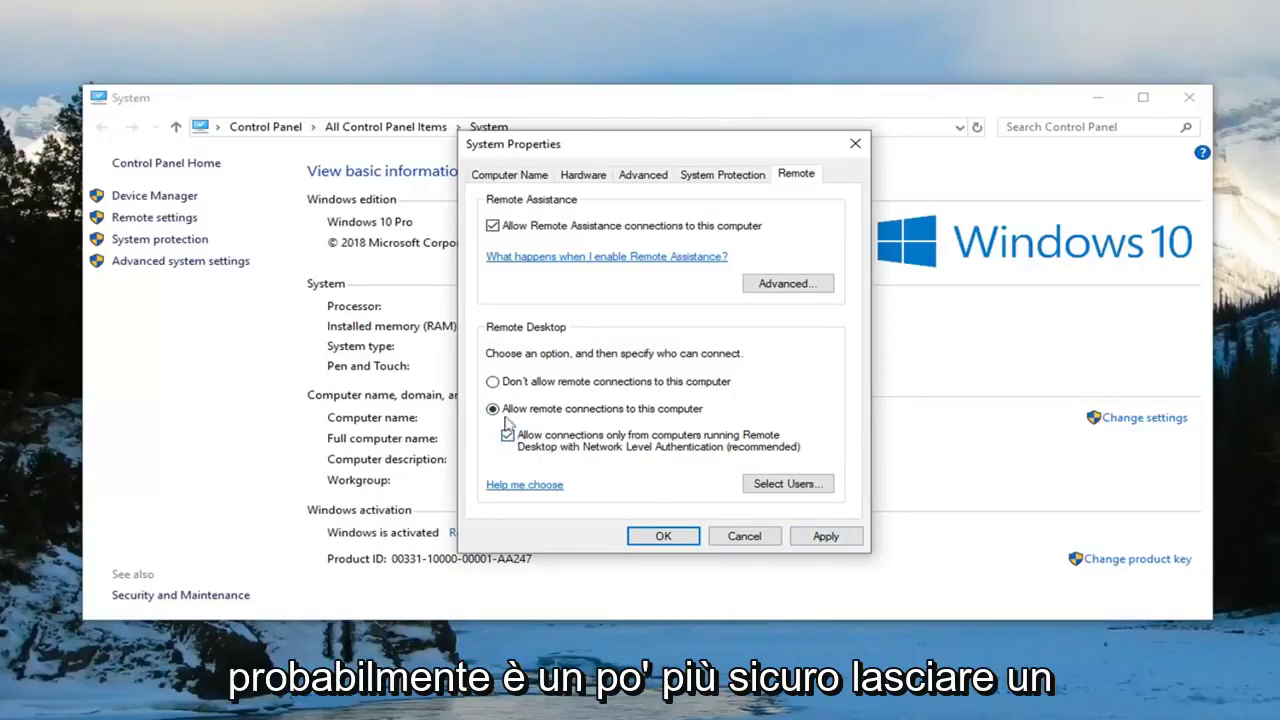
click(818, 540)
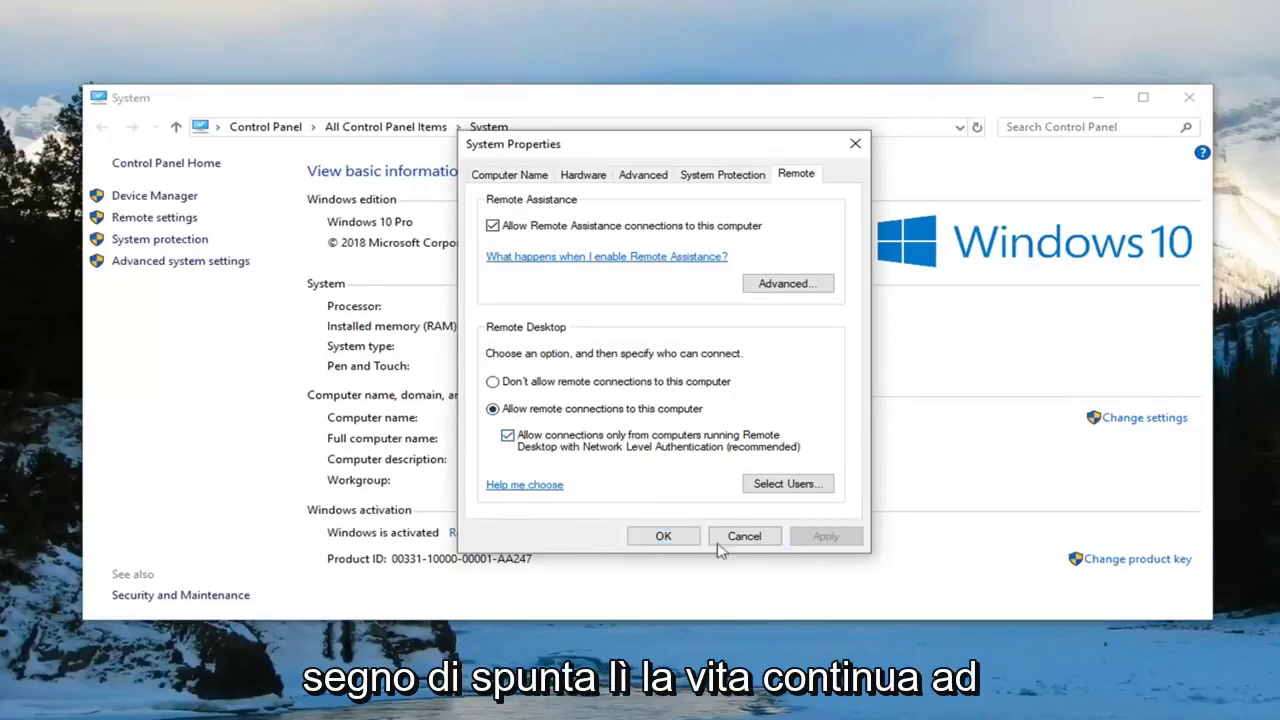
click(730, 537)
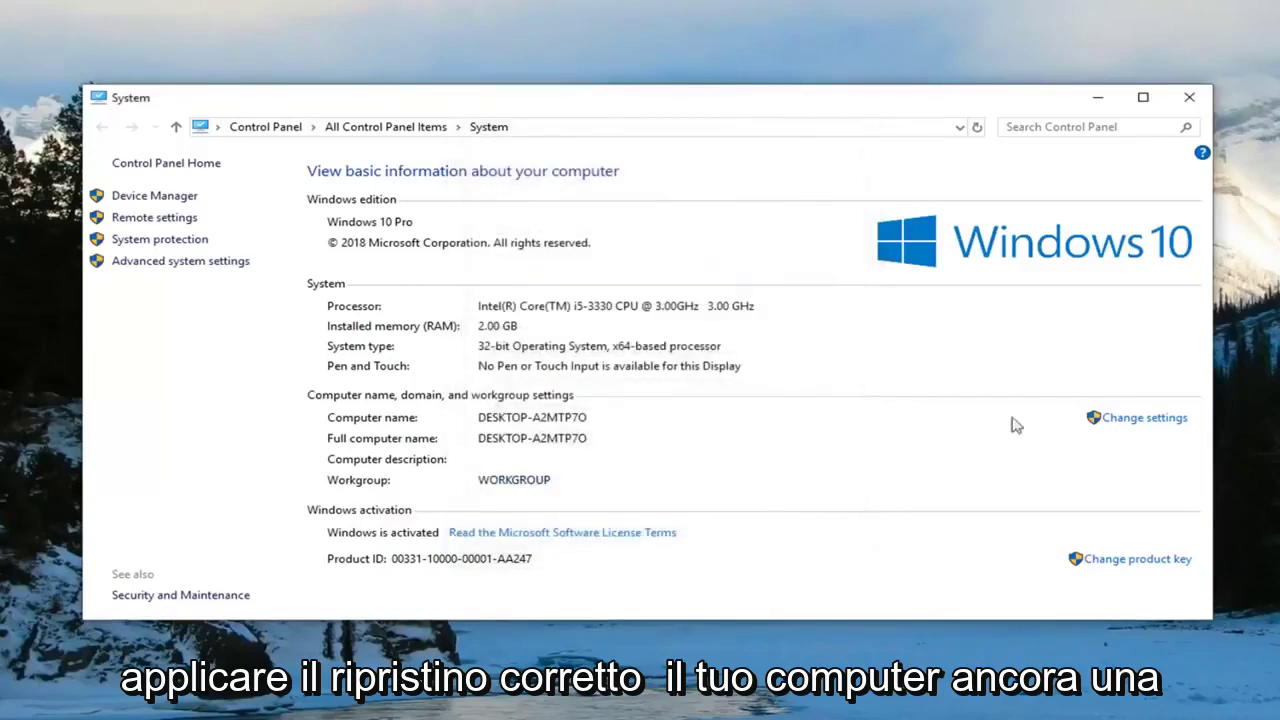
click(1189, 97)
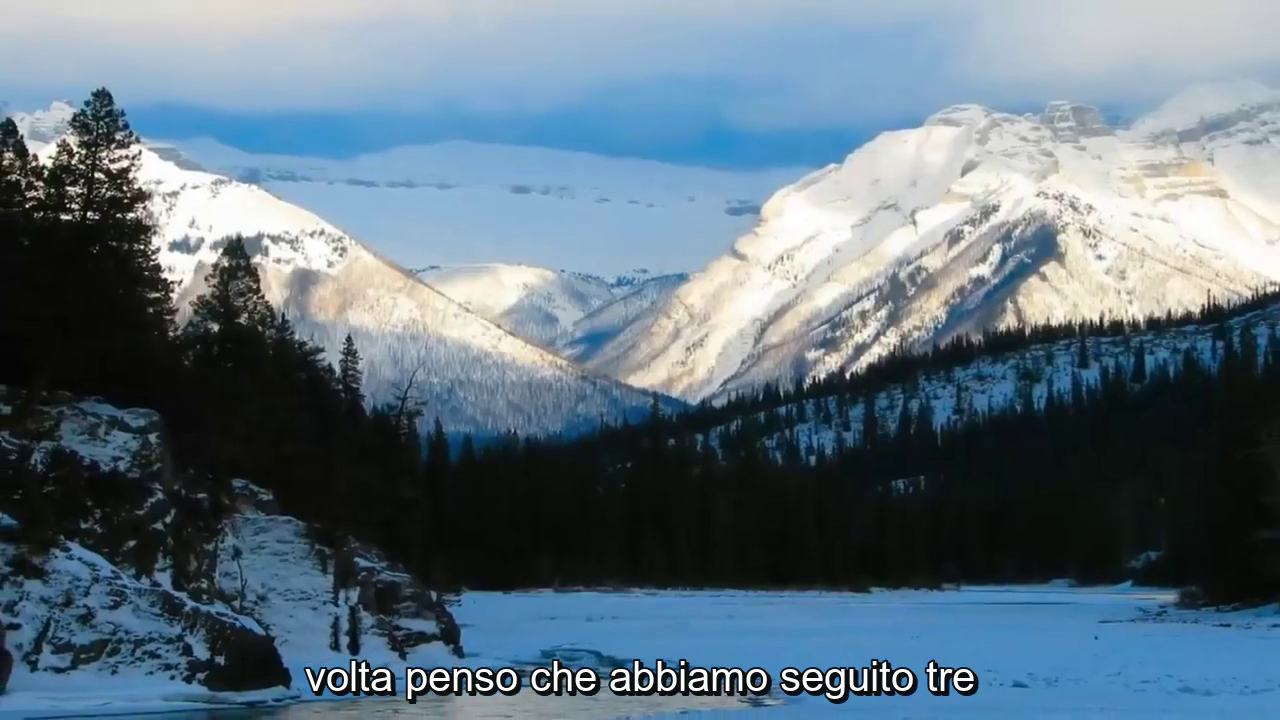